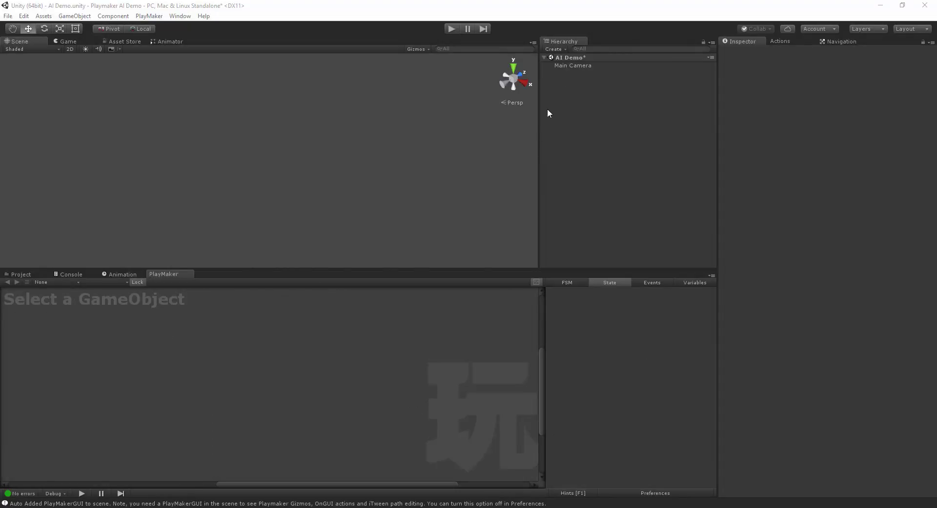
Step: Add a 3D plane to the scene as the ground
{"action": "left_click", "coordinate": [560, 49]}
{"action": "mouse_move", "coordinate": [600, 81]}
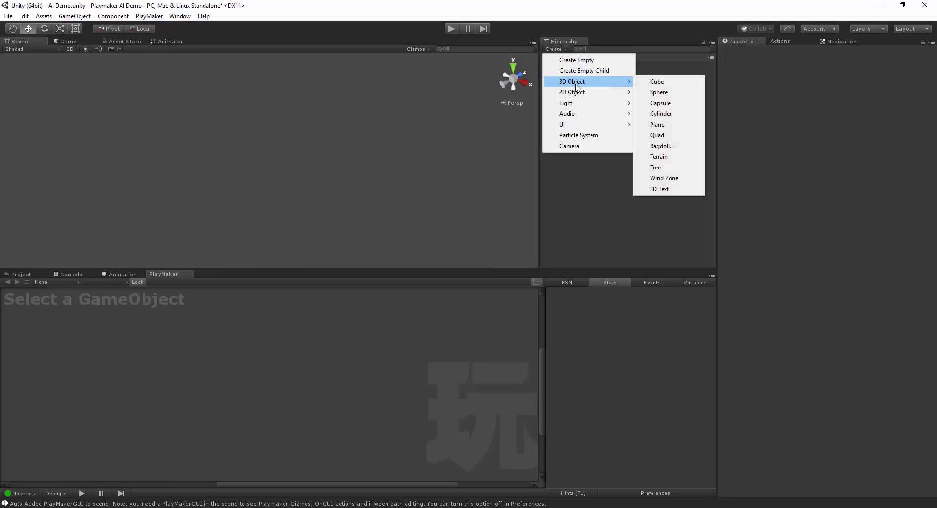
{"action": "left_click", "coordinate": [674, 124]}
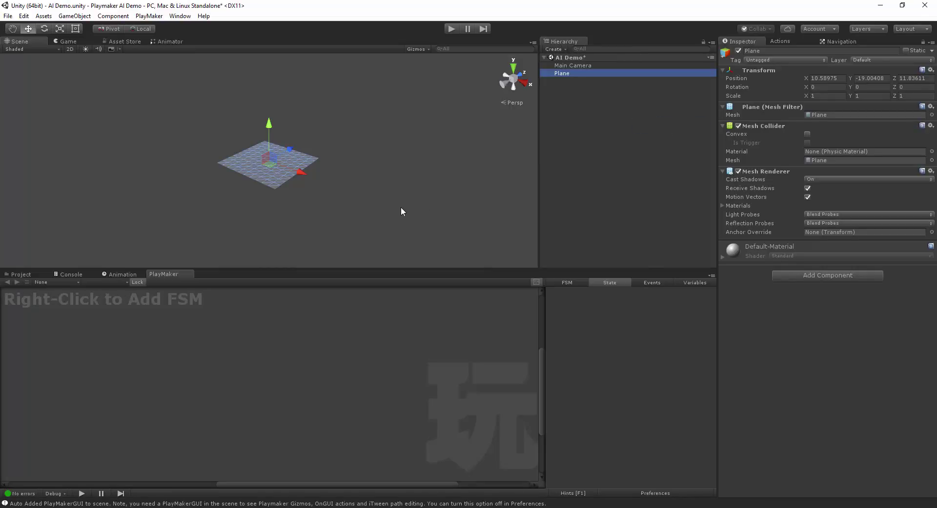
Step: Set the plane's scale to 2 on the X, Y and Z axes
{"action": "left_click", "coordinate": [788, 95]}
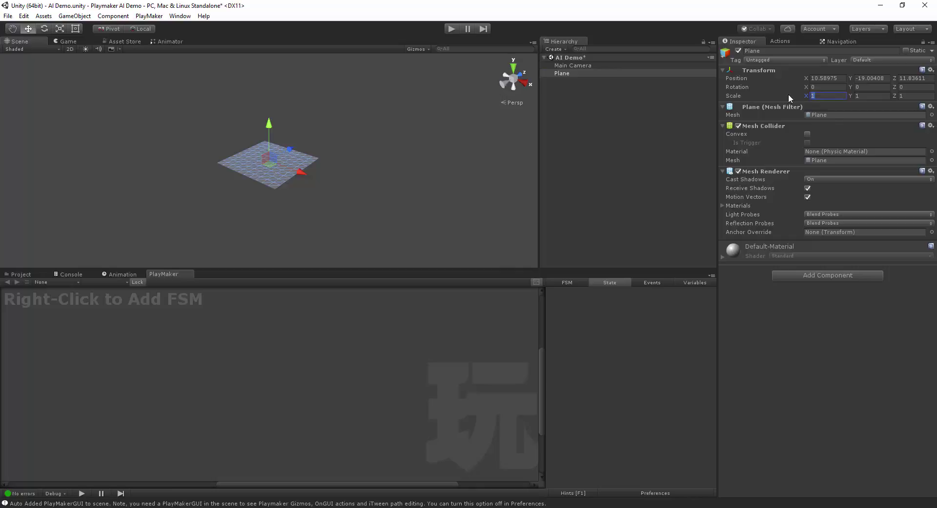
{"action": "type", "text": "2"}
{"action": "key", "text": "Tab"}
{"action": "type", "text": "2"}
{"action": "key", "text": "Tab"}
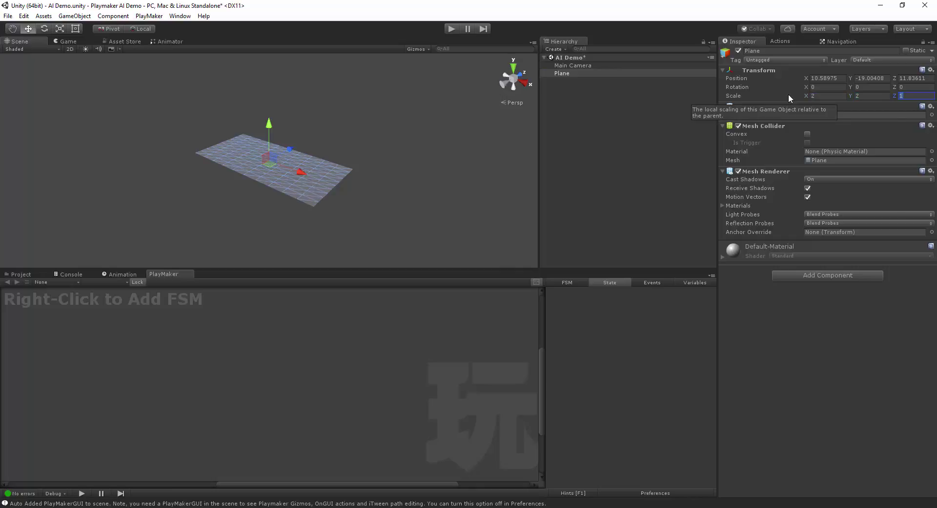
{"action": "type", "text": "2"}
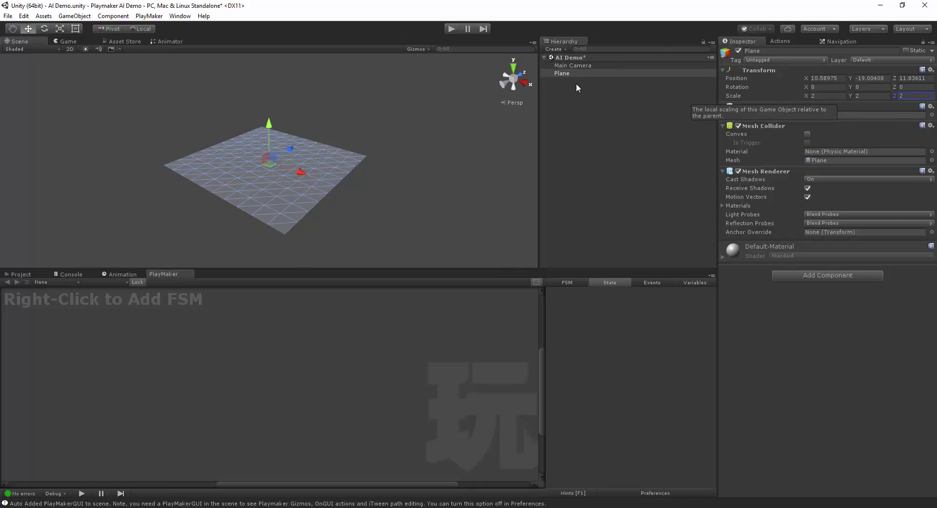
Step: Mark the plane as static with all static flags enabled, including Navigation Static
{"action": "left_click", "coordinate": [906, 50]}
{"action": "left_click", "coordinate": [932, 51]}
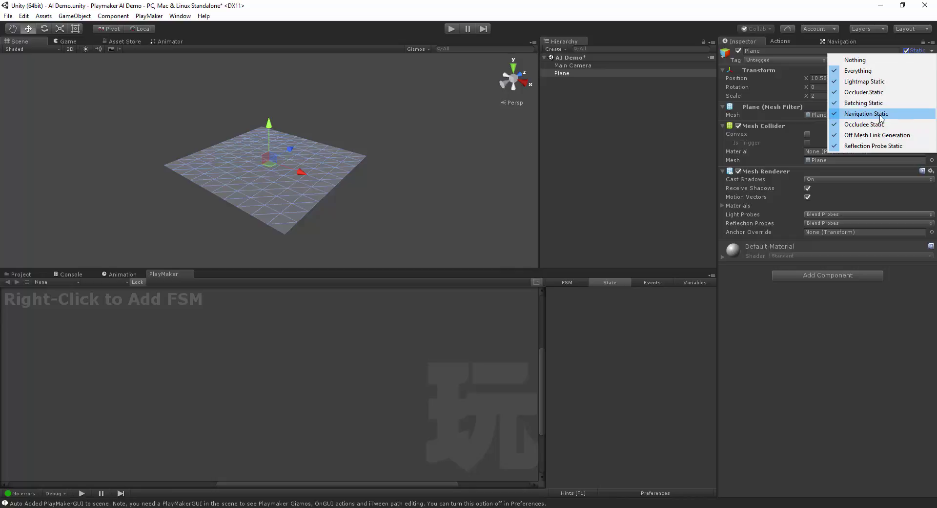
{"action": "left_click", "coordinate": [877, 43]}
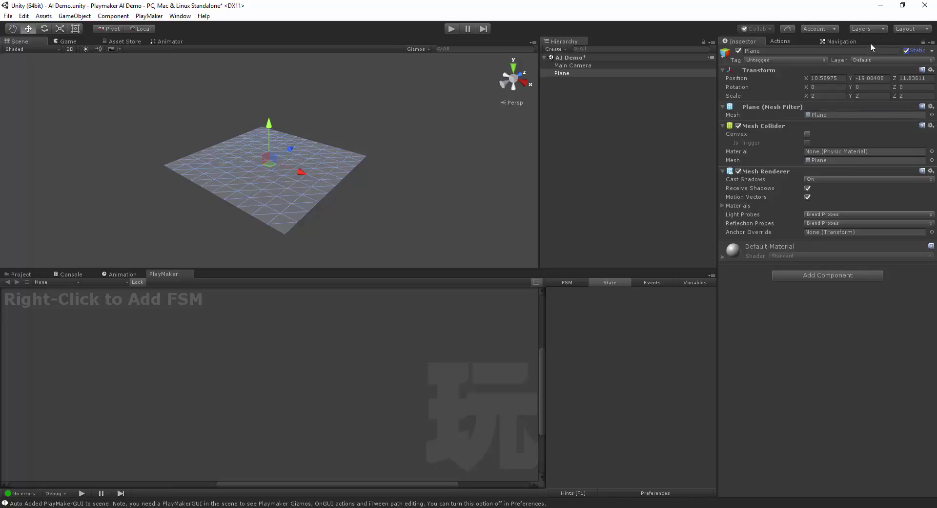
Step: Open the Navigation window and bake a NavMesh for the plane, keeping the default bake settings
{"action": "left_click", "coordinate": [180, 16]}
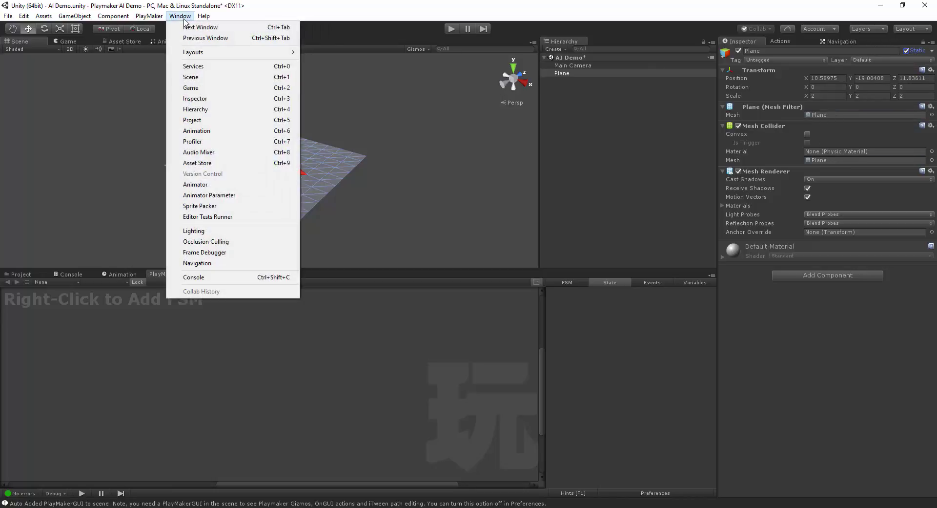
{"action": "left_click", "coordinate": [197, 263]}
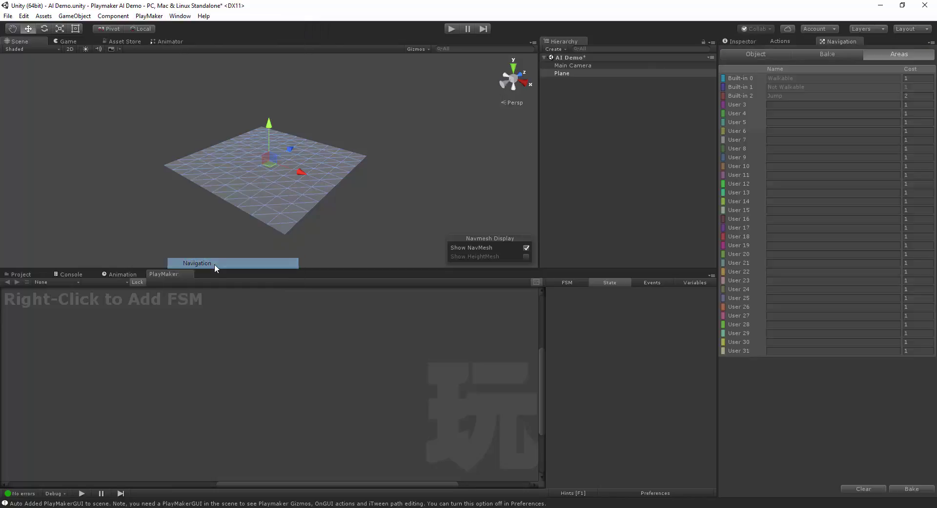
{"action": "left_click", "coordinate": [760, 57]}
{"action": "left_click", "coordinate": [838, 51]}
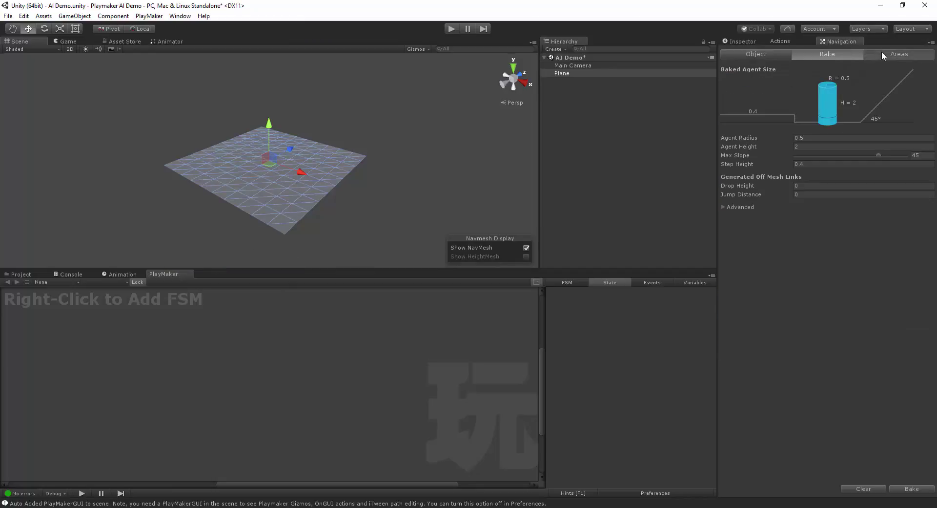
{"action": "left_click", "coordinate": [880, 55]}
{"action": "left_click", "coordinate": [840, 55]}
{"action": "left_click", "coordinate": [912, 489]}
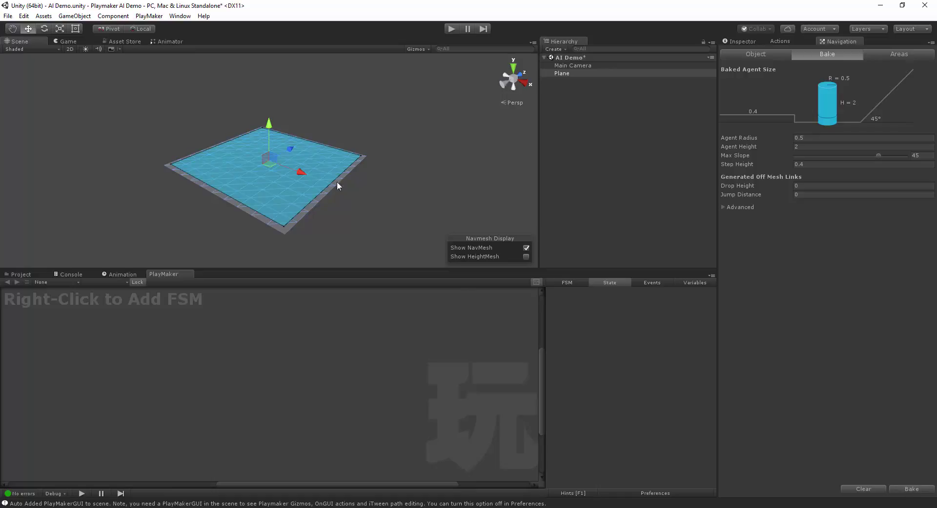
{"action": "scroll", "coordinate": [334, 196], "scroll_direction": "up", "scroll_amount": 3}
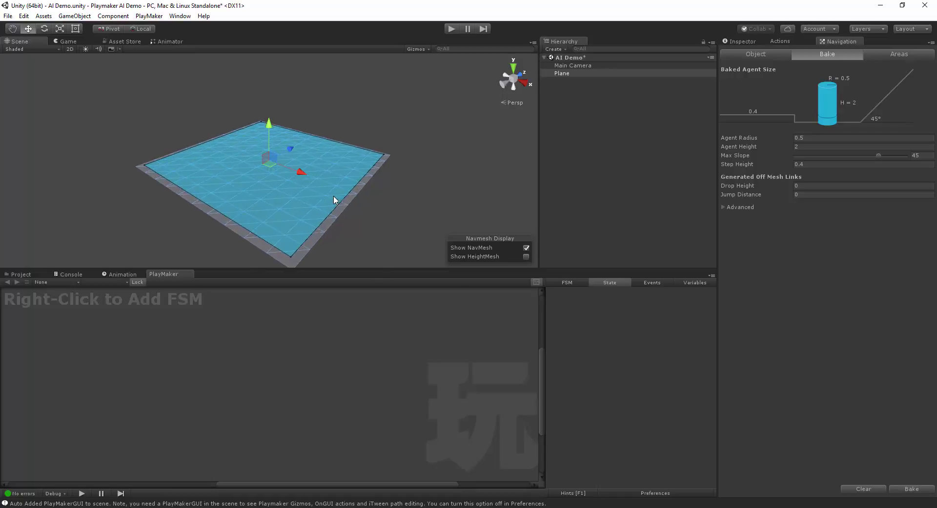
{"action": "middle_click_drag", "start_coordinate": [334, 195], "coordinate": [331, 173]}
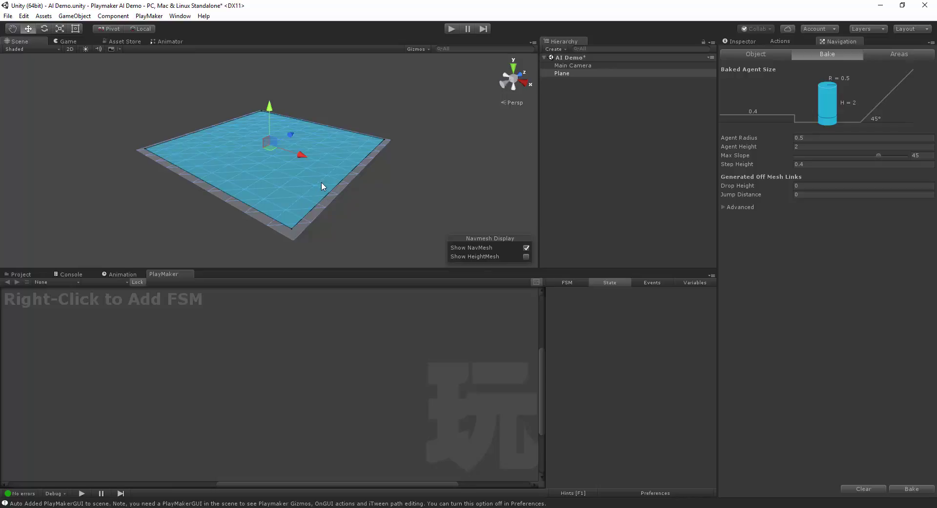
Step: Add a cube as a child of the plane and scale it into a long thin wall, about 6.2 on X and 0.51 on Z
{"action": "right_click", "coordinate": [560, 74]}
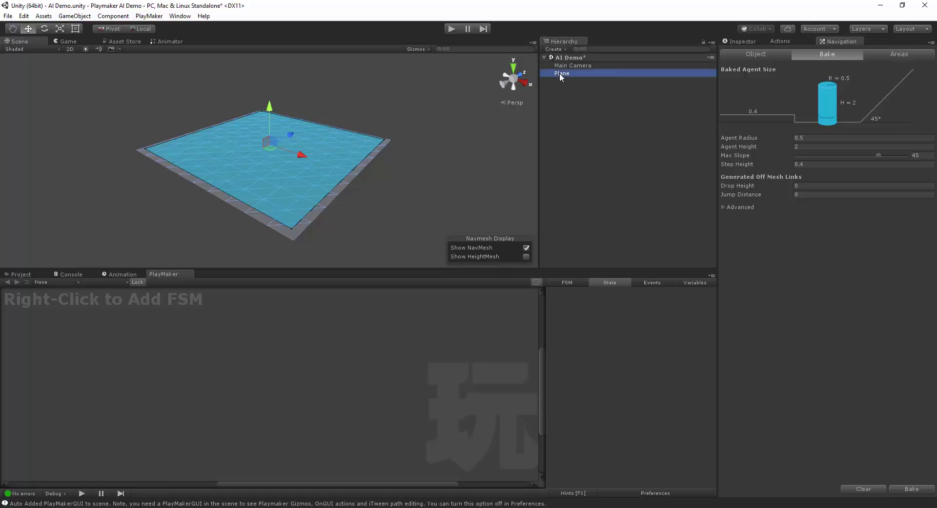
{"action": "mouse_move", "coordinate": [612, 168]}
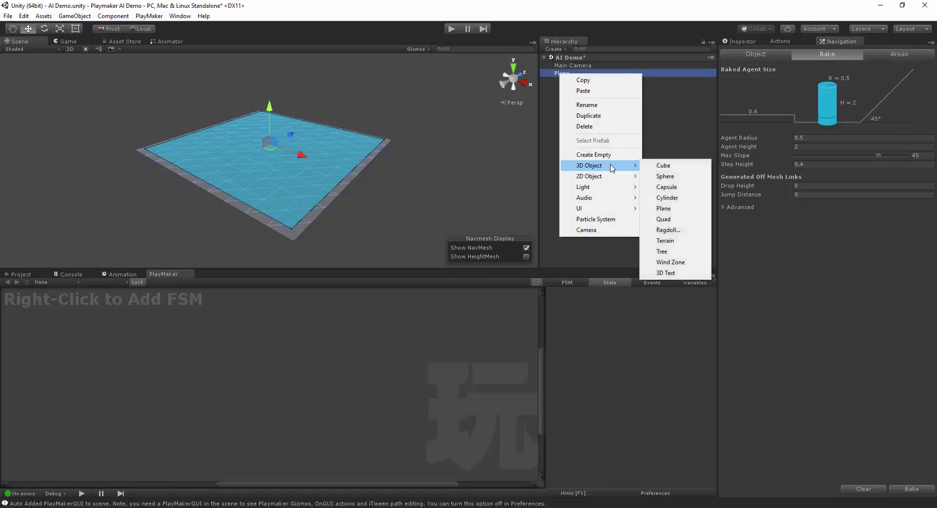
{"action": "left_click", "coordinate": [656, 166]}
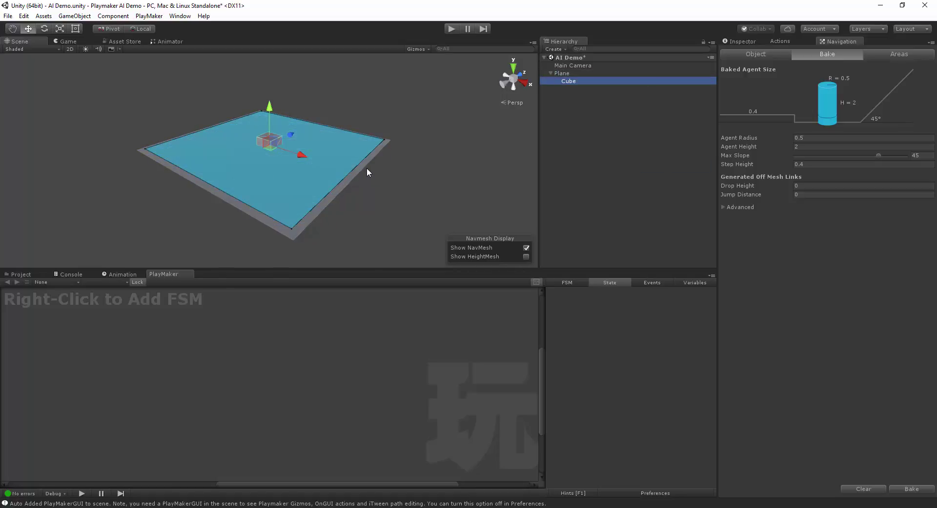
{"action": "key", "text": "r"}
{"action": "left_click_drag", "start_coordinate": [303, 155], "coordinate": [363, 173]}
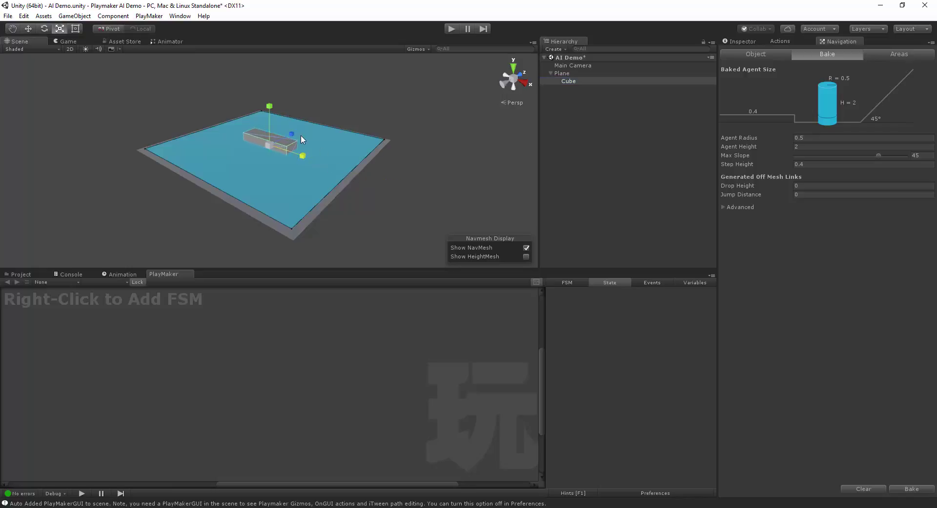
{"action": "left_click_drag", "start_coordinate": [292, 133], "coordinate": [325, 163]}
Step: Duplicate the wall cube and move the two cubes apart so they stand parallel on the plane
{"action": "key", "text": "ctrl+d"}
{"action": "key", "text": "w"}
{"action": "left_click_drag", "start_coordinate": [291, 134], "coordinate": [320, 131]}
{"action": "left_click", "coordinate": [307, 159]}
{"action": "left_click", "coordinate": [280, 183]}
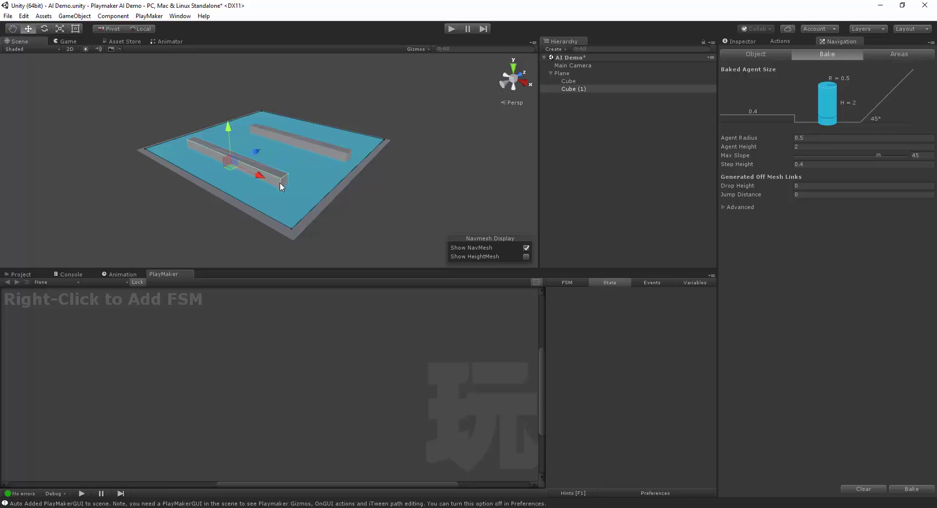
{"action": "left_click_drag", "start_coordinate": [266, 183], "coordinate": [249, 173]}
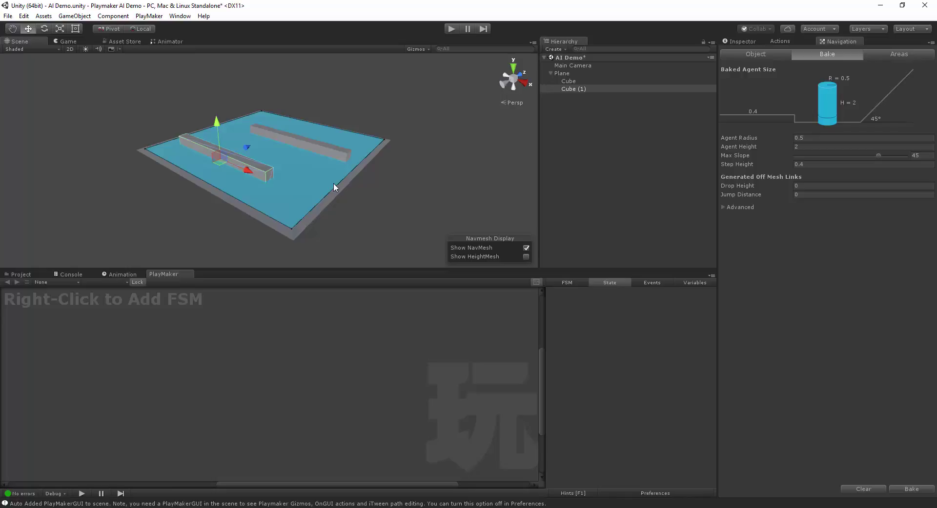
Step: Mark both wall cubes as static and rebake the NavMesh around them
{"action": "left_click", "coordinate": [572, 82], "text": "shift"}
{"action": "left_click", "coordinate": [740, 42]}
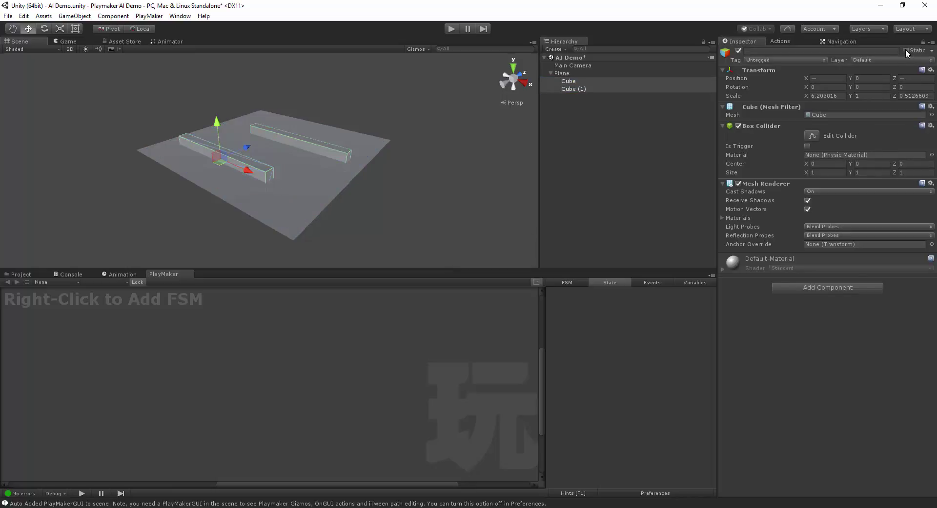
{"action": "left_click", "coordinate": [839, 42]}
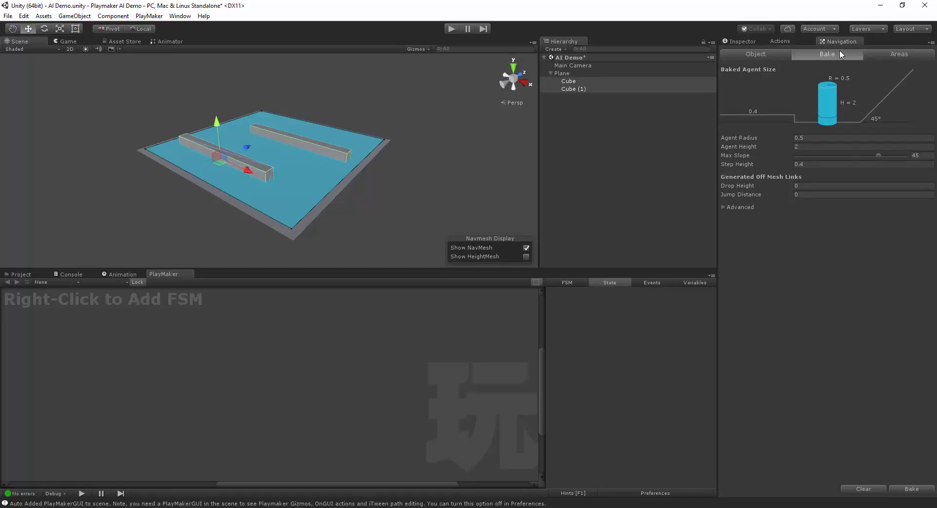
{"action": "left_click", "coordinate": [909, 488]}
{"action": "scroll", "coordinate": [400, 224], "scroll_direction": "up", "scroll_amount": 3}
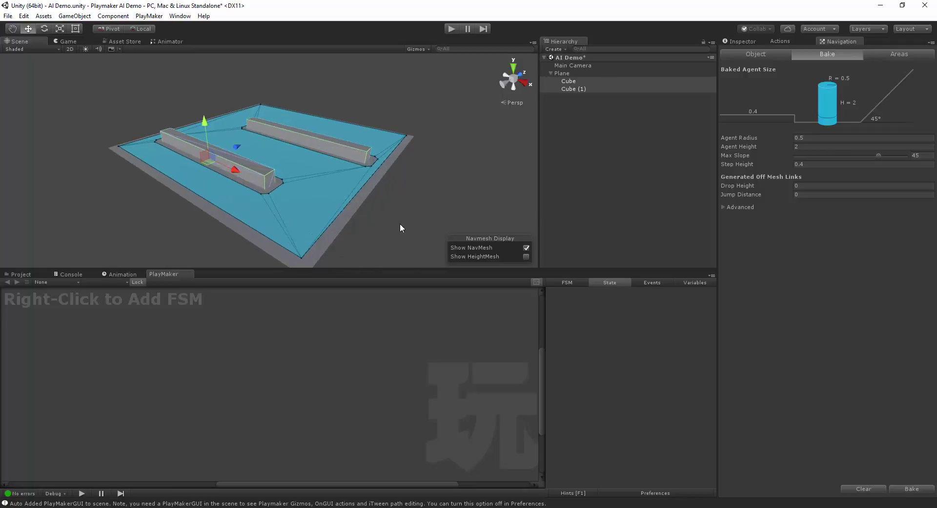
{"action": "middle_click_drag", "start_coordinate": [400, 223], "coordinate": [274, 219]}
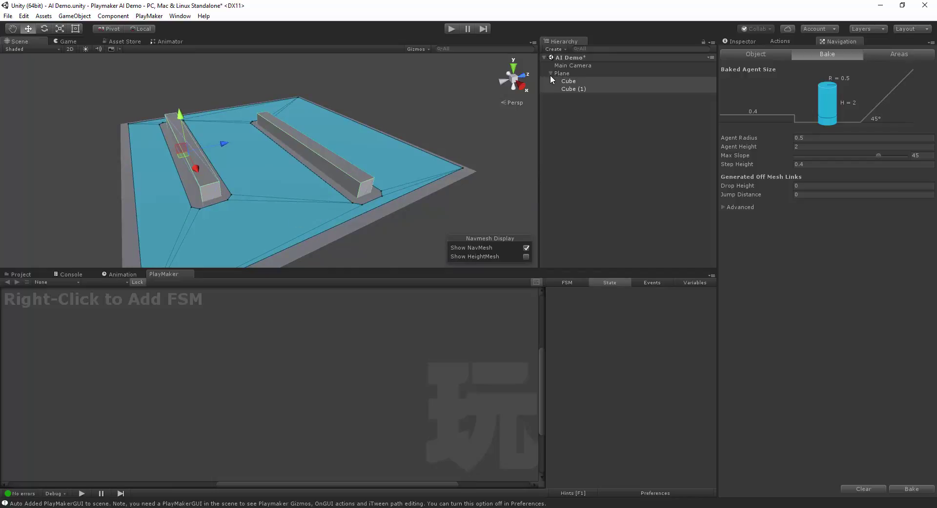
Step: Frame the whole plane in the scene and align the Main Camera with that view
{"action": "scroll", "coordinate": [366, 170], "scroll_direction": "down", "scroll_amount": 3}
{"action": "middle_click_drag", "start_coordinate": [362, 167], "coordinate": [351, 157]}
{"action": "scroll", "coordinate": [349, 175], "scroll_direction": "down", "scroll_amount": 3}
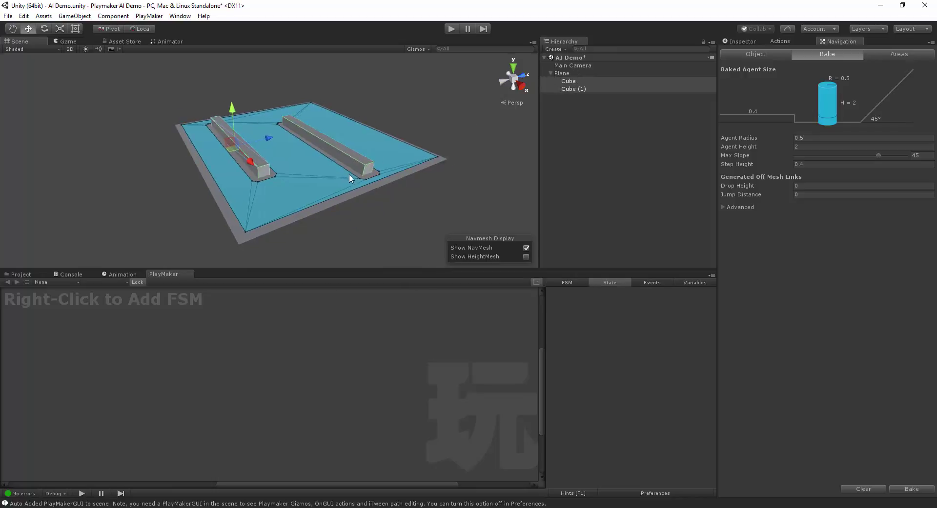
{"action": "left_click", "coordinate": [569, 66]}
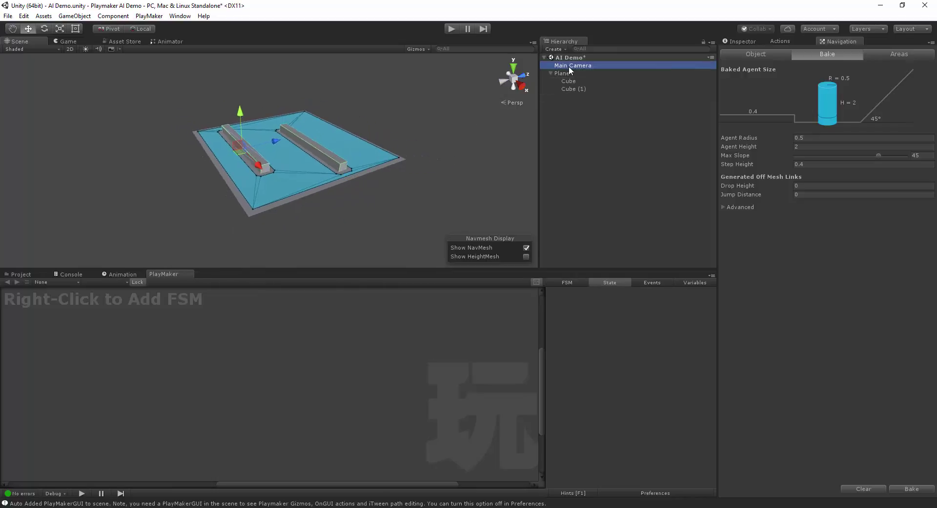
{"action": "left_click", "coordinate": [75, 16]}
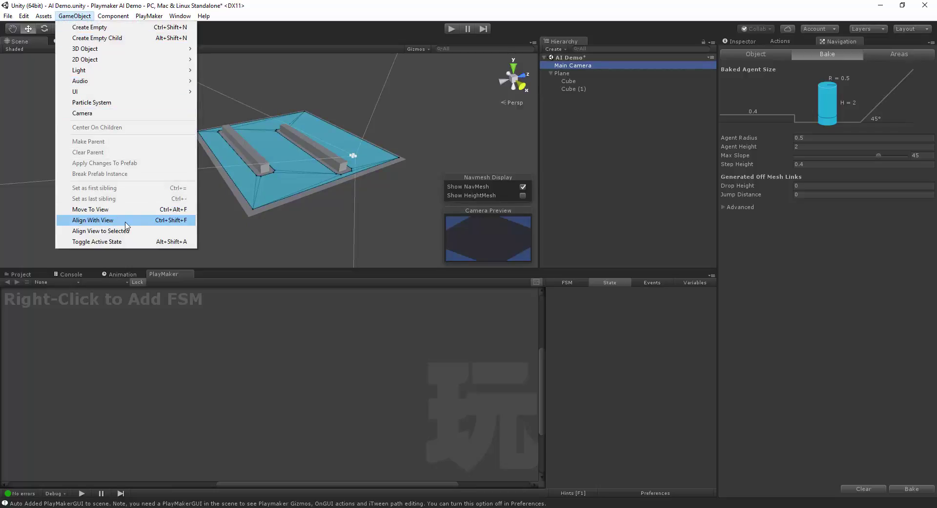
{"action": "left_click", "coordinate": [146, 219]}
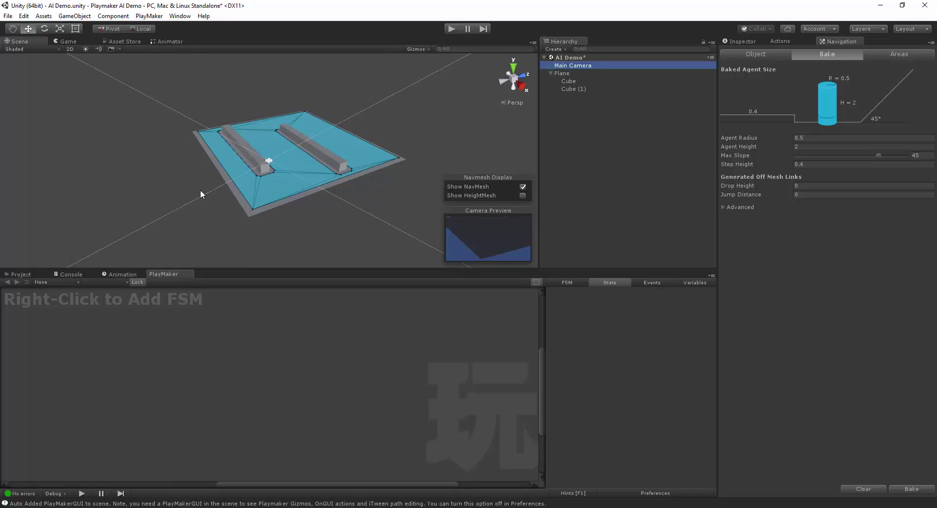
Step: Raise the Main Camera and shift it along its X axis so its preview takes in more of the plane
{"action": "scroll", "coordinate": [240, 172], "scroll_direction": "down", "scroll_amount": 6}
{"action": "scroll", "coordinate": [239, 170], "scroll_direction": "up", "scroll_amount": 2}
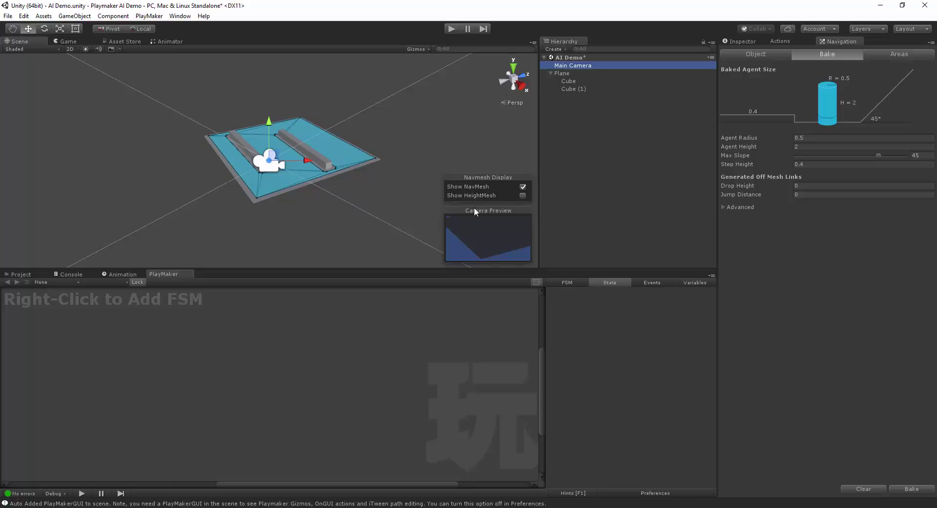
{"action": "left_click", "coordinate": [272, 123]}
{"action": "left_click_drag", "start_coordinate": [271, 123], "coordinate": [273, 73]}
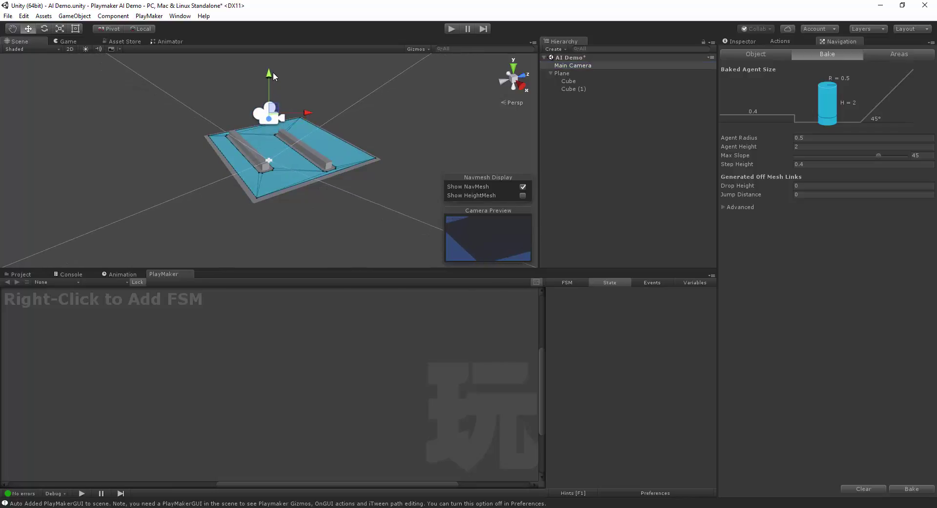
{"action": "left_click_drag", "start_coordinate": [303, 108], "coordinate": [369, 113]}
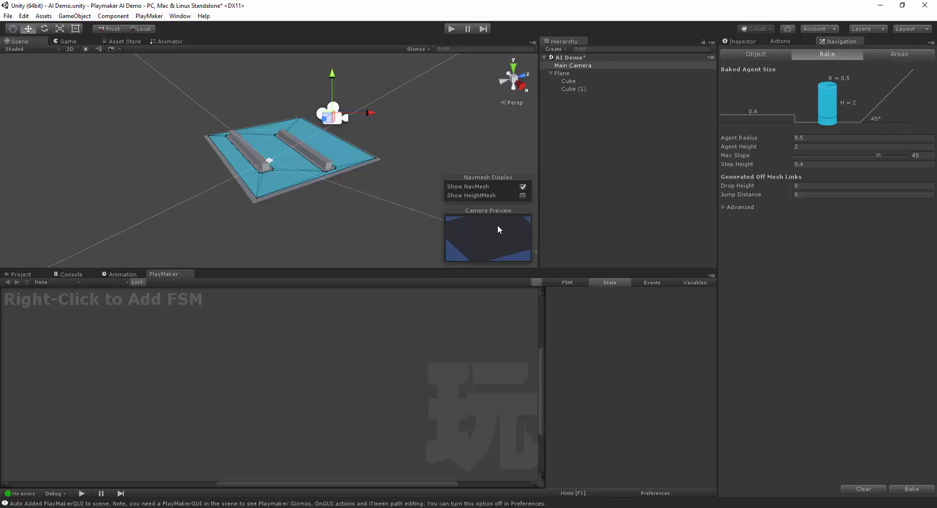
Step: Add a directional light to the scene and check the lit result in the Game view
{"action": "left_click", "coordinate": [563, 50]}
{"action": "mouse_move", "coordinate": [578, 103]}
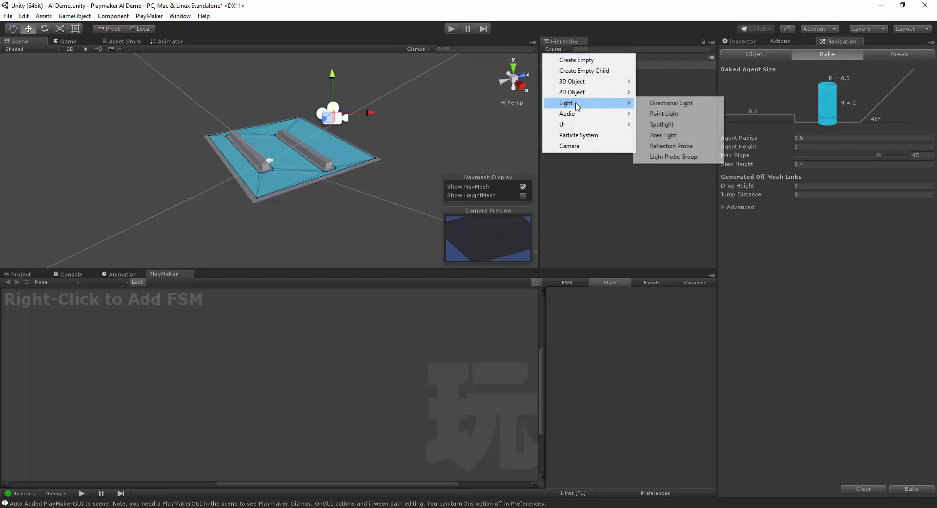
{"action": "left_click", "coordinate": [671, 104]}
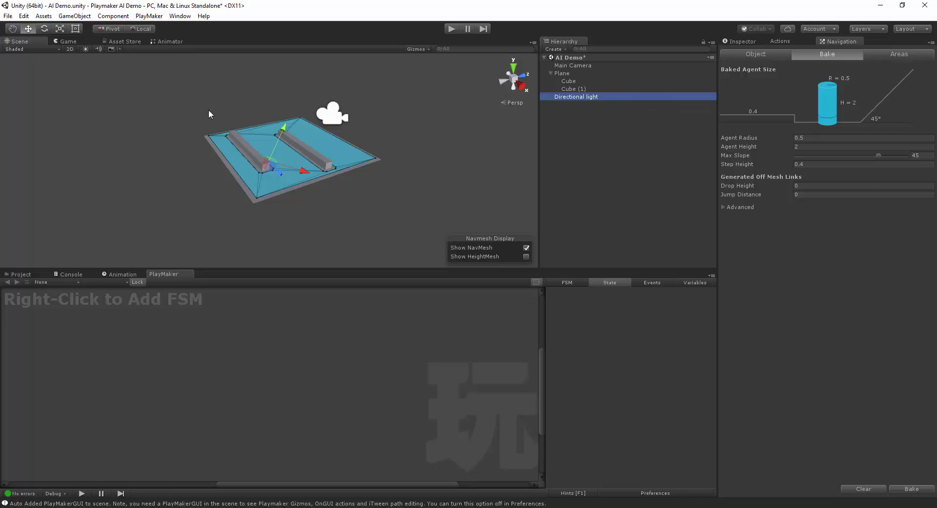
{"action": "left_click", "coordinate": [68, 41]}
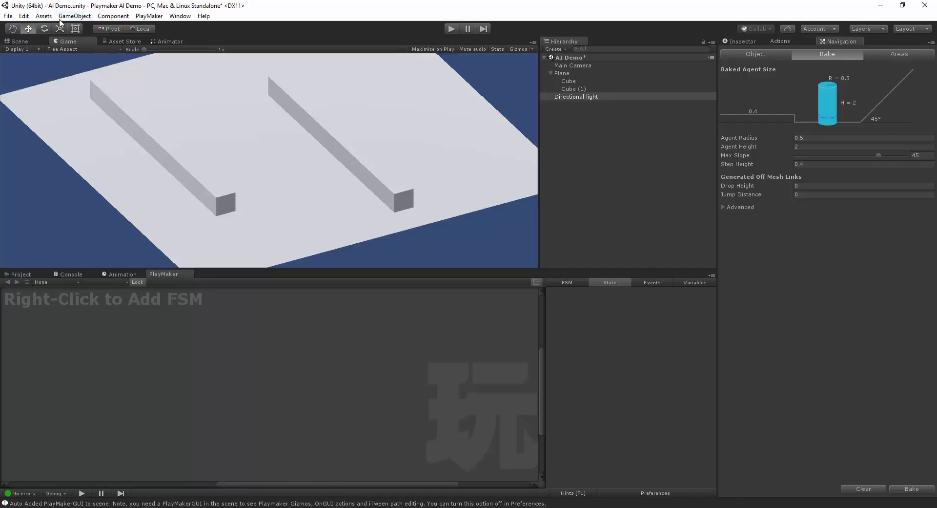
{"action": "left_click", "coordinate": [30, 41]}
Step: Apply the green Obstalce material to both wall cubes and check the result in the Game view
{"action": "left_click", "coordinate": [22, 274]}
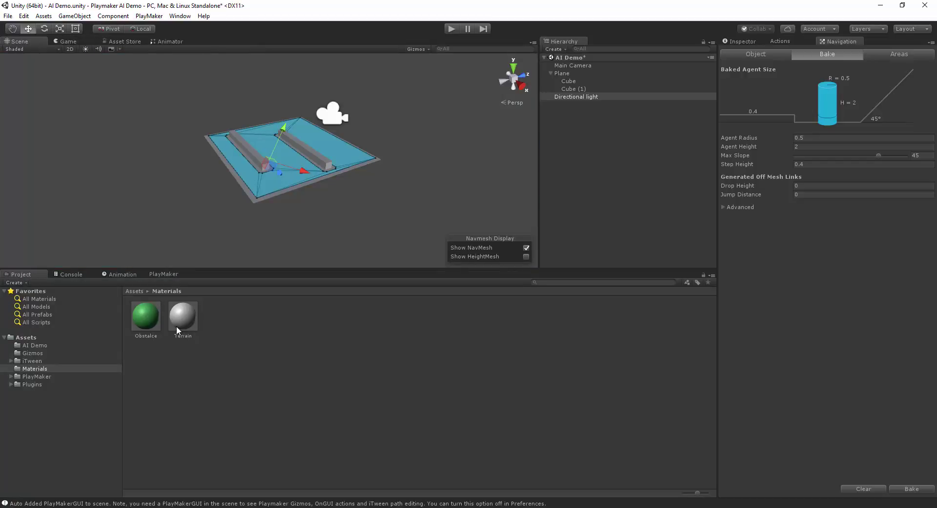
{"action": "left_click", "coordinate": [744, 41]}
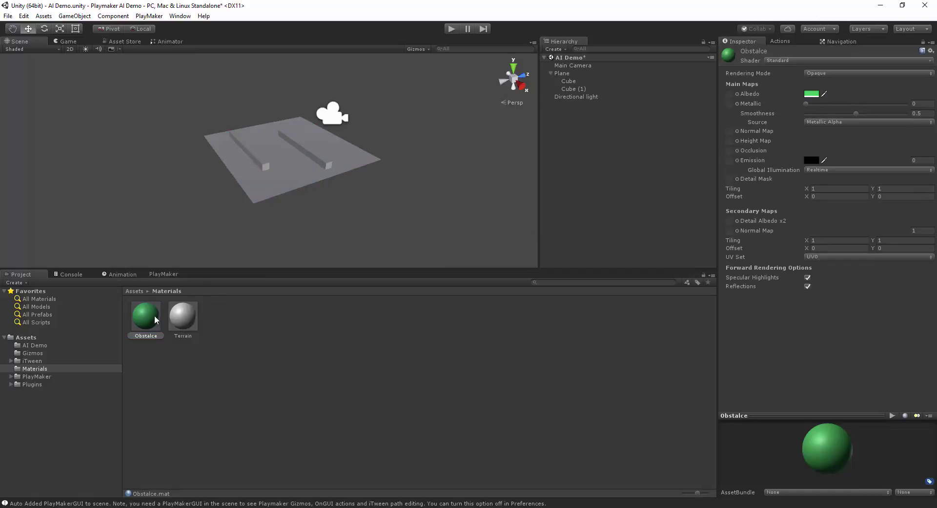
{"action": "left_click_drag", "start_coordinate": [147, 318], "coordinate": [327, 166]}
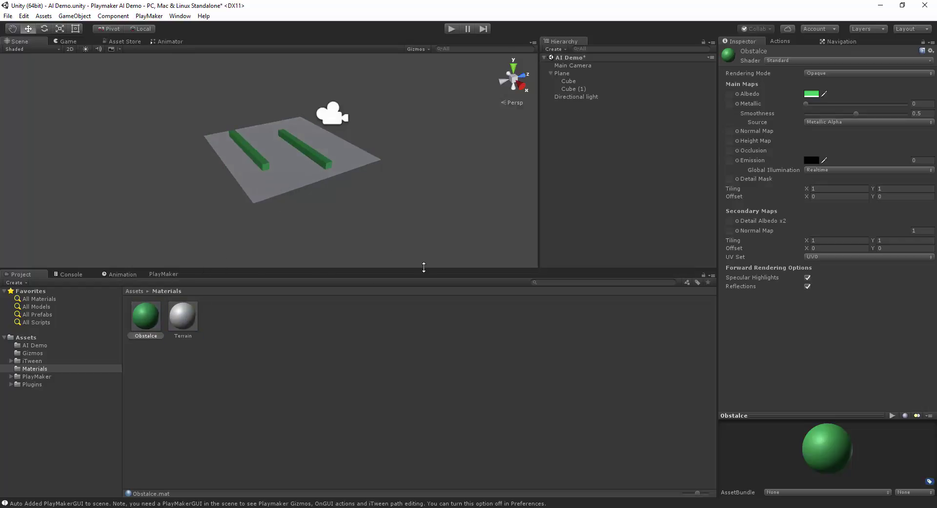
{"action": "left_click", "coordinate": [72, 42]}
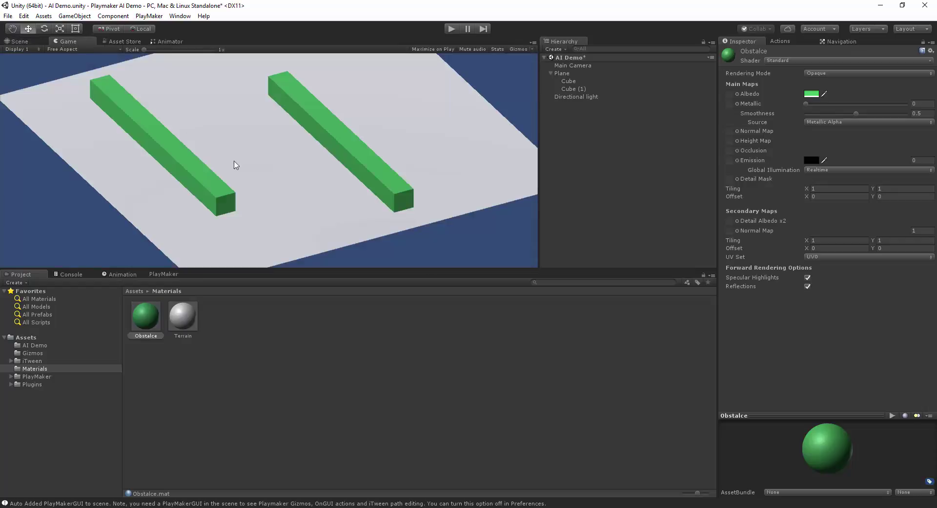
Step: Add a capsule to the scene and raise it to the walls' height, at about Y -18.88
{"action": "left_click_drag", "start_coordinate": [296, 268], "coordinate": [296, 342]}
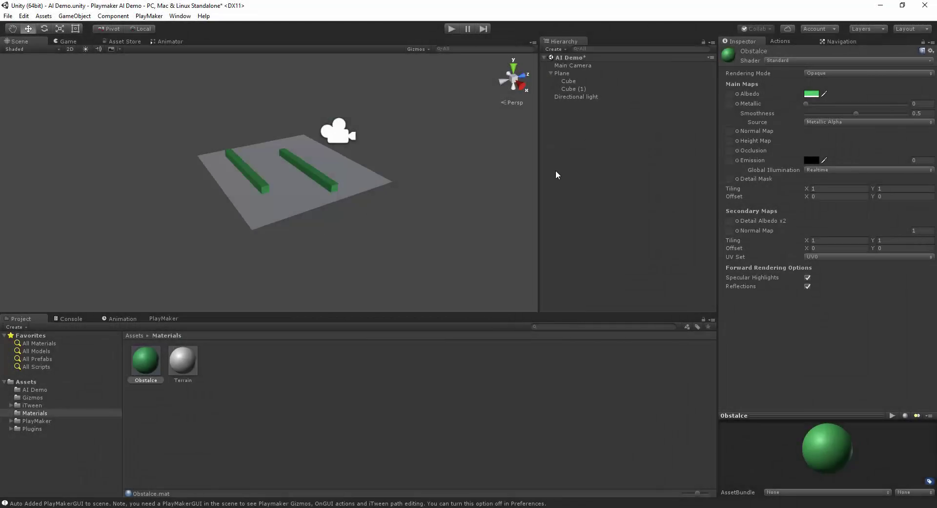
{"action": "left_click", "coordinate": [556, 49]}
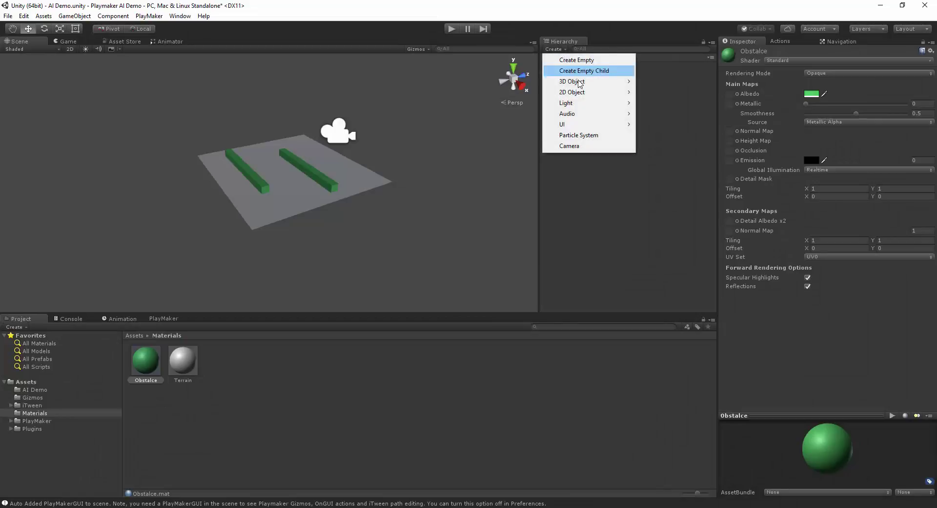
{"action": "mouse_move", "coordinate": [579, 84]}
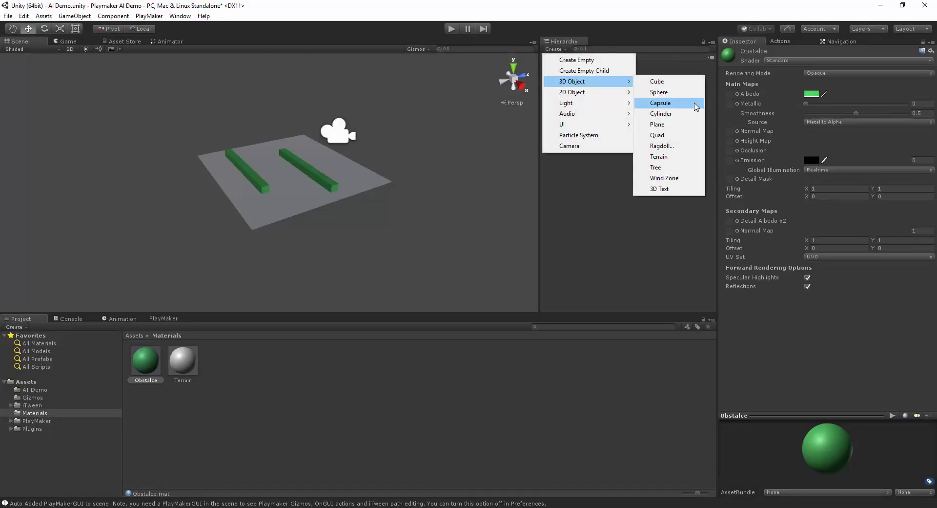
{"action": "left_click", "coordinate": [696, 104]}
{"action": "left_click", "coordinate": [522, 87]}
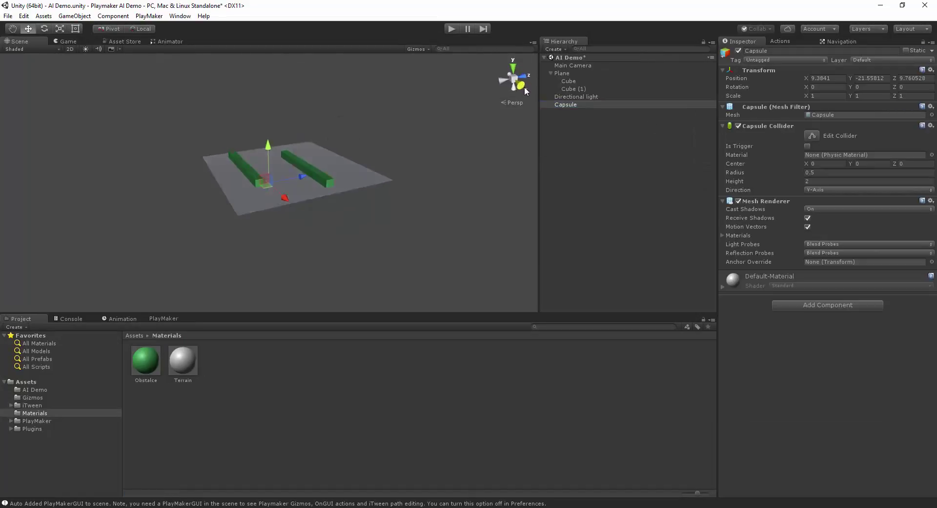
{"action": "left_click", "coordinate": [514, 78]}
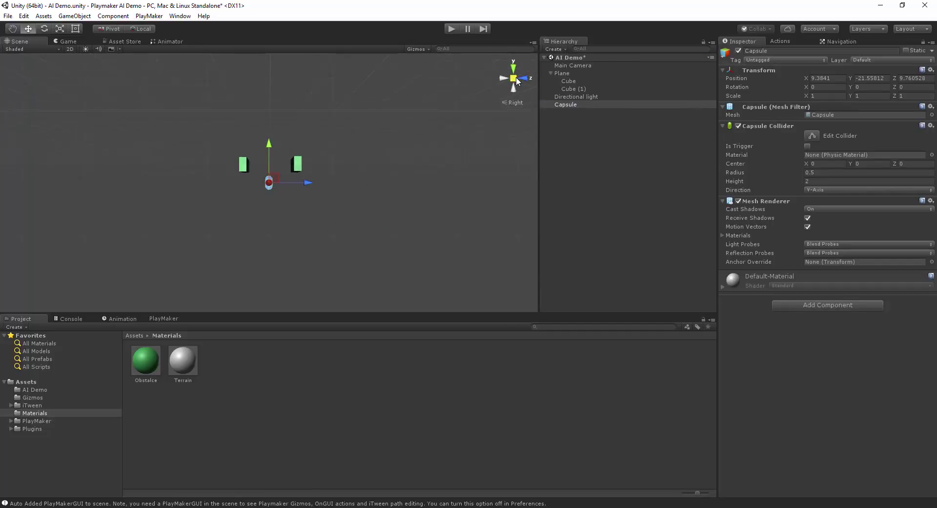
{"action": "left_click_drag", "start_coordinate": [269, 149], "coordinate": [269, 131]}
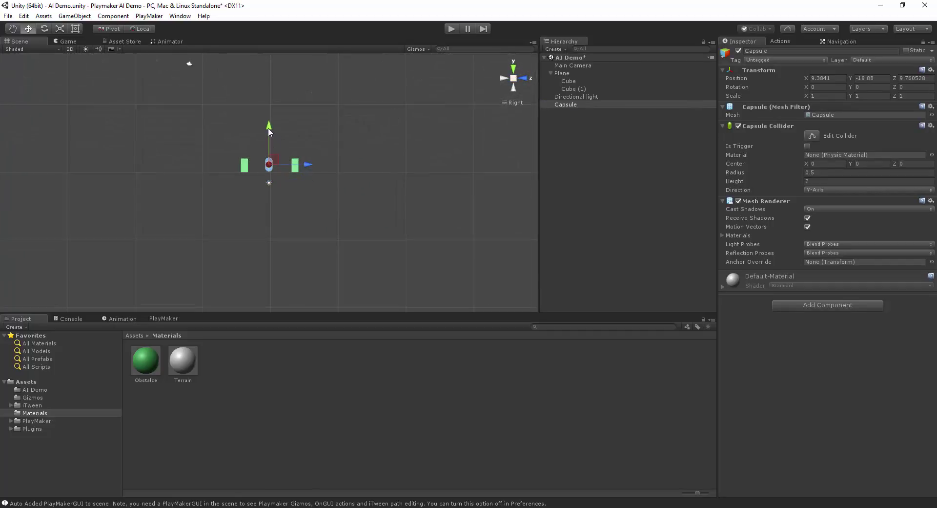
Step: Position the capsule from a top view between the two walls on the NavMesh, at about X 10.2 and Z 10.09
{"action": "left_click", "coordinate": [515, 69]}
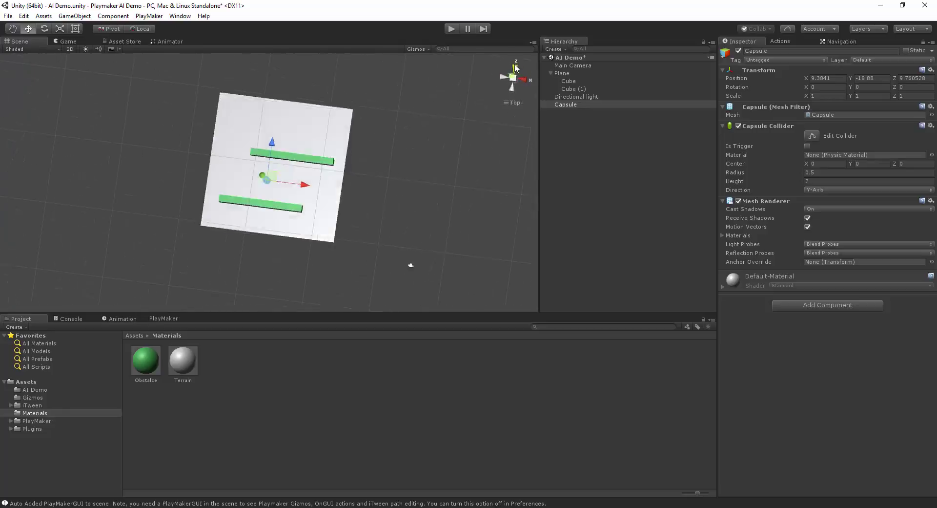
{"action": "left_click", "coordinate": [836, 41]}
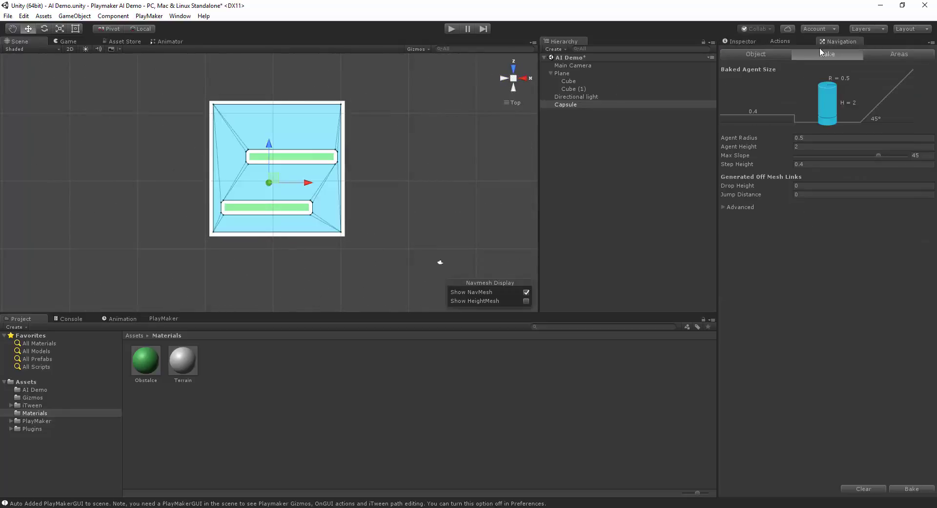
{"action": "scroll", "coordinate": [367, 191], "scroll_direction": "up", "scroll_amount": 3}
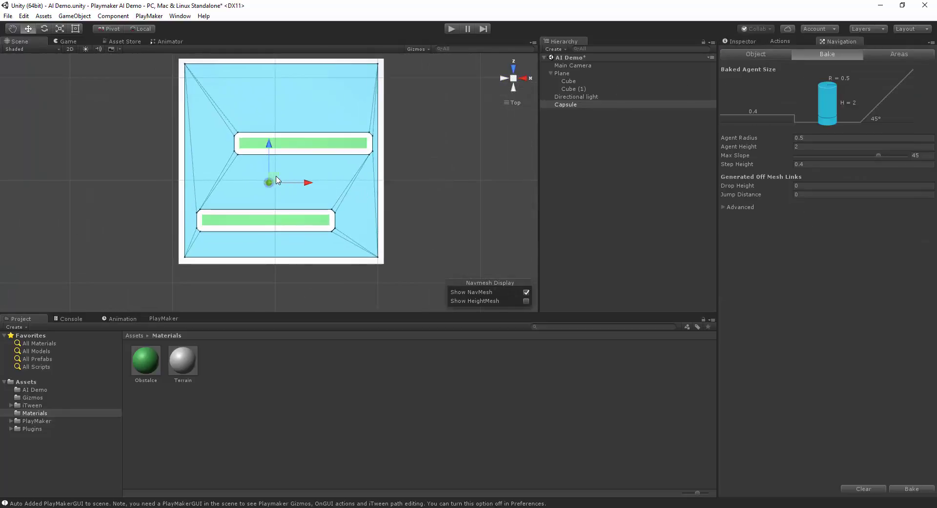
{"action": "left_click_drag", "start_coordinate": [277, 181], "coordinate": [286, 177]}
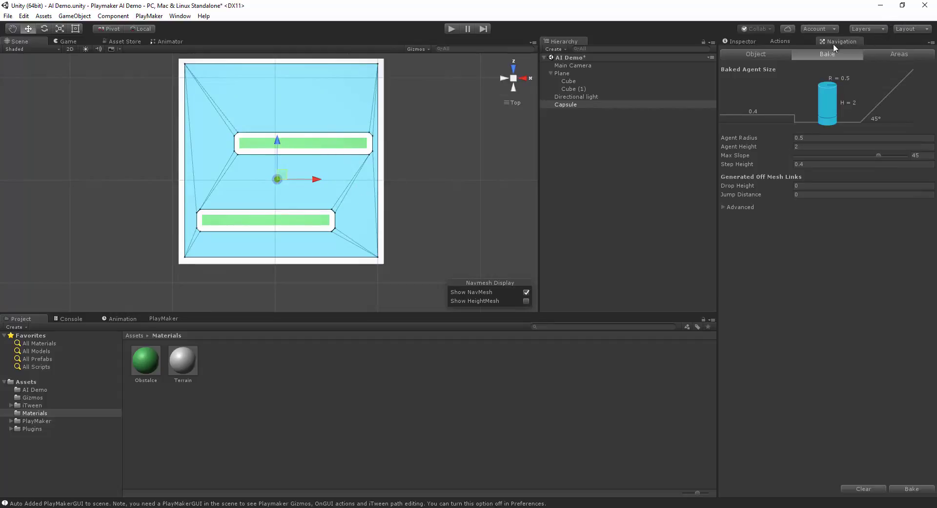
Step: Add a Nav Mesh Agent component to the capsule
{"action": "left_click", "coordinate": [780, 42]}
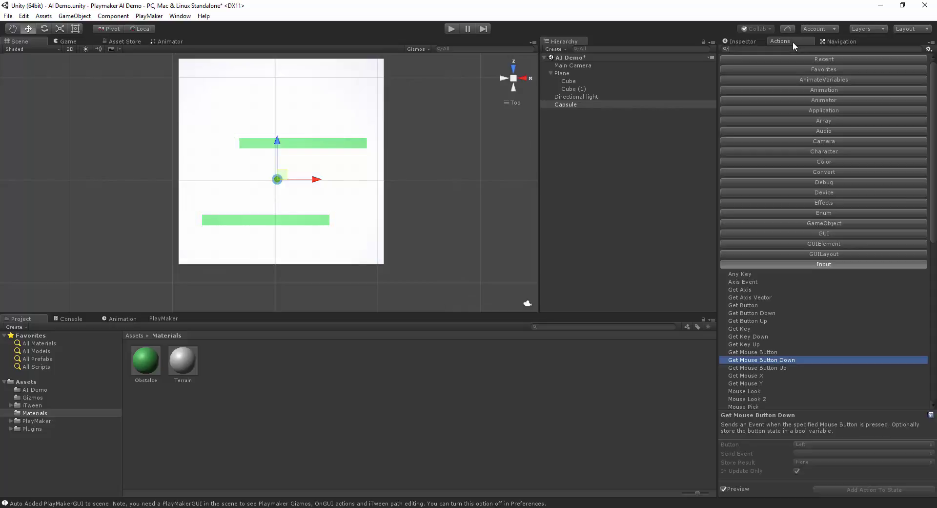
{"action": "left_click", "coordinate": [828, 41]}
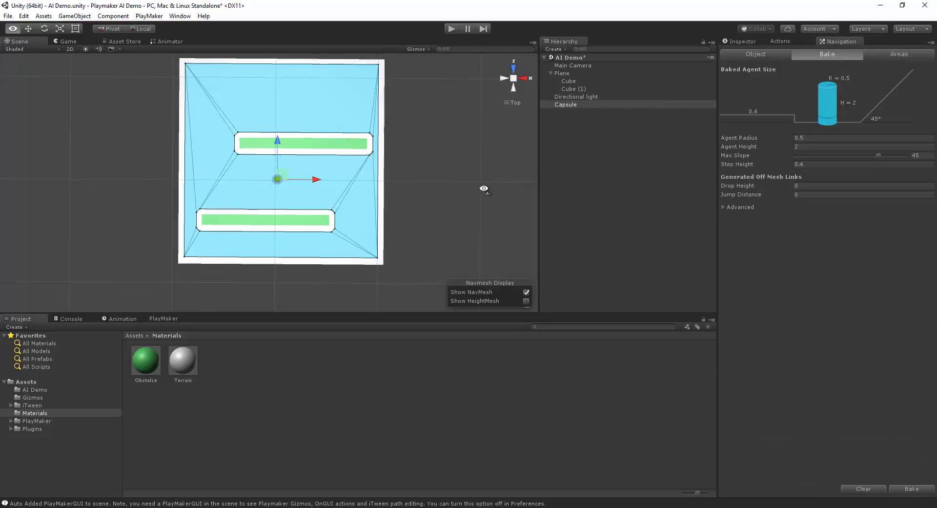
{"action": "left_click_drag", "start_coordinate": [484, 188], "coordinate": [515, 81], "text": "alt"}
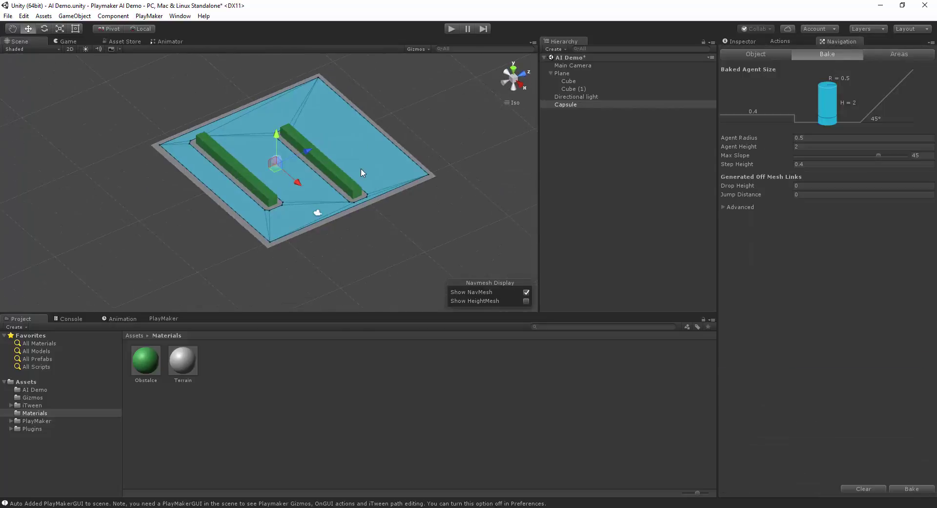
{"action": "left_click", "coordinate": [513, 78]}
{"action": "left_click_drag", "start_coordinate": [434, 161], "coordinate": [379, 153], "text": "alt"}
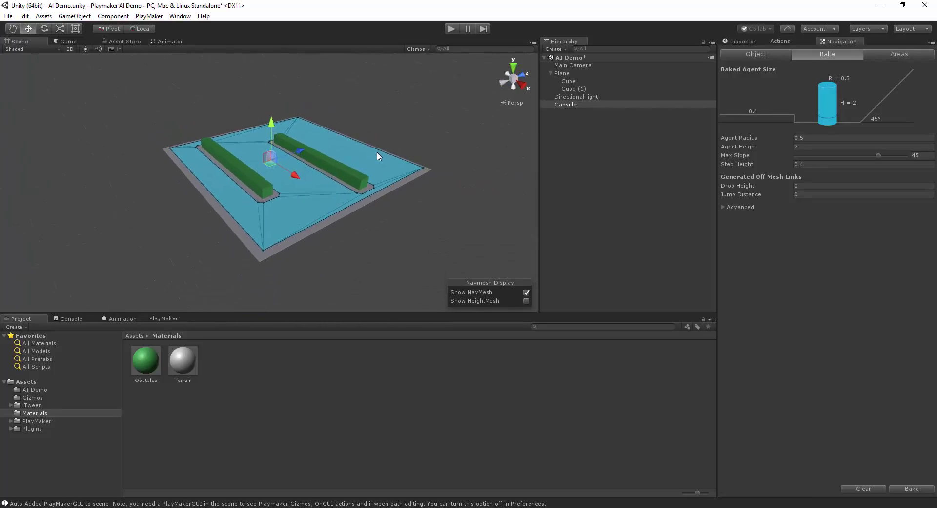
{"action": "left_click", "coordinate": [739, 42]}
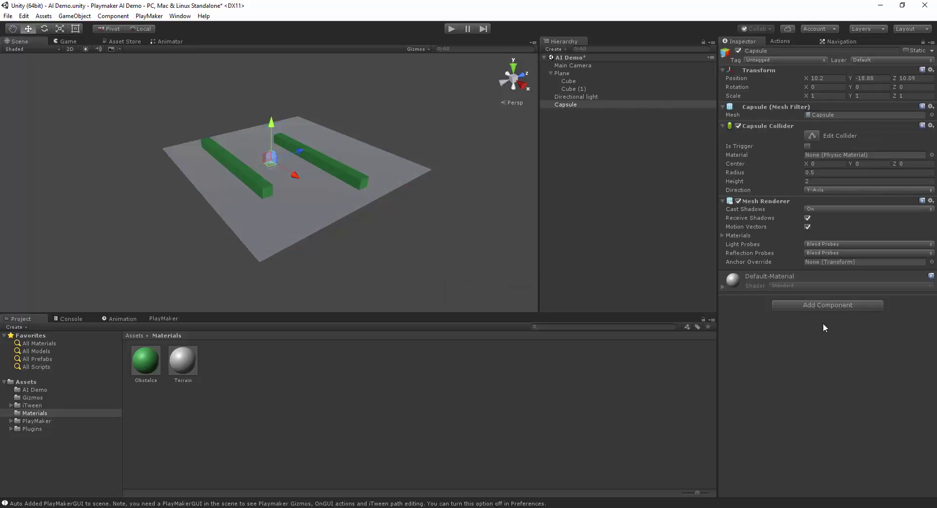
{"action": "left_click", "coordinate": [829, 304]}
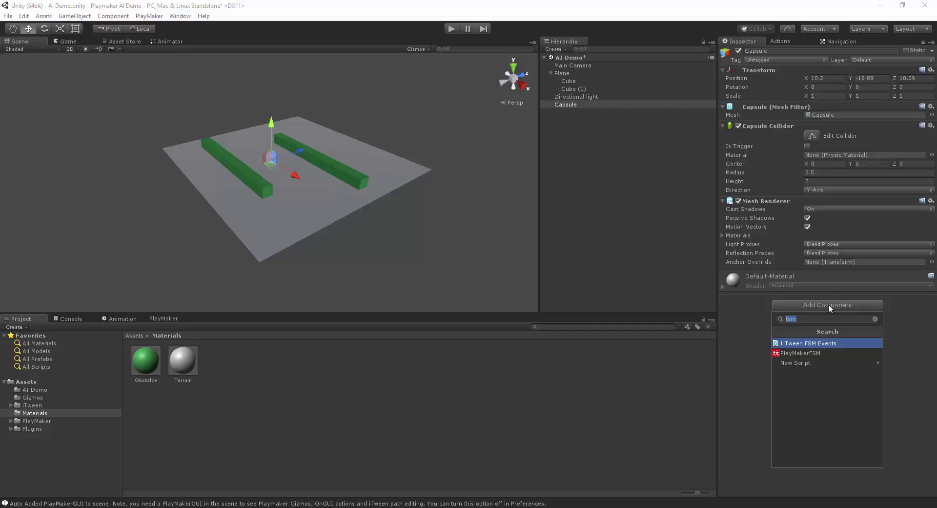
{"action": "type", "text": "nav"}
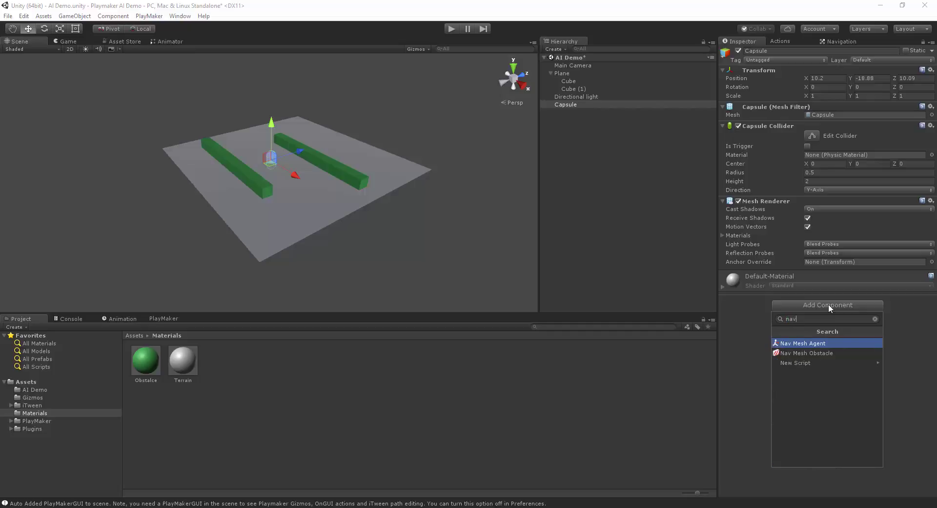
{"action": "key", "text": "Return"}
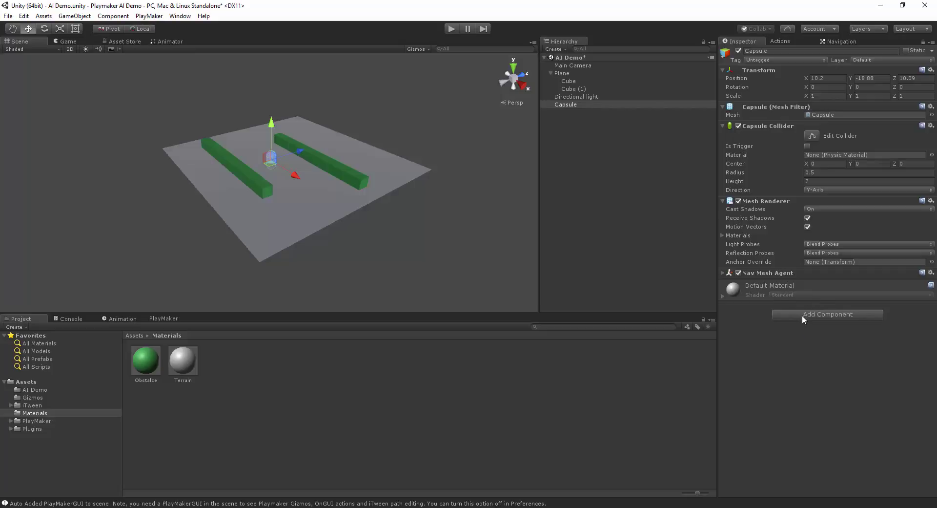
Step: Add a PlayMakerFSM component to the capsule
{"action": "left_click", "coordinate": [802, 316]}
{"action": "type", "text": "fsm"}
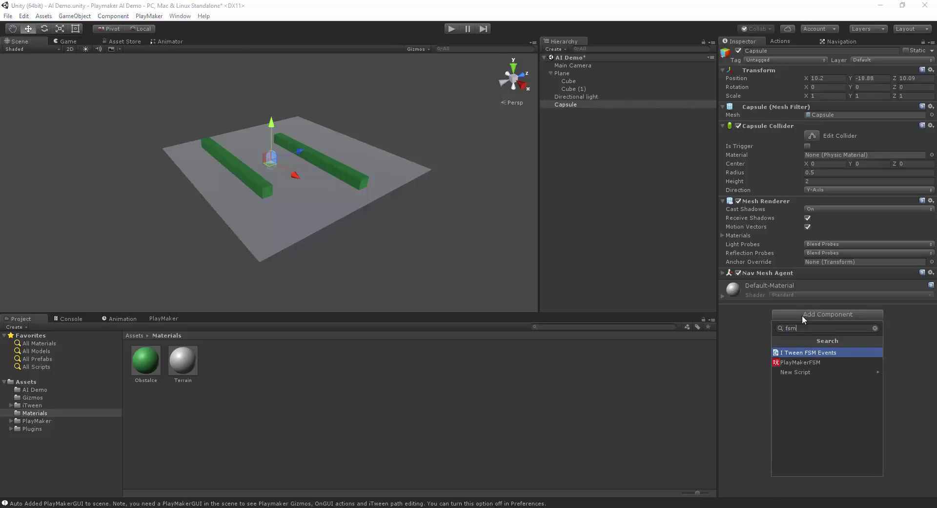
{"action": "key", "text": "Down"}
{"action": "key", "text": "Return"}
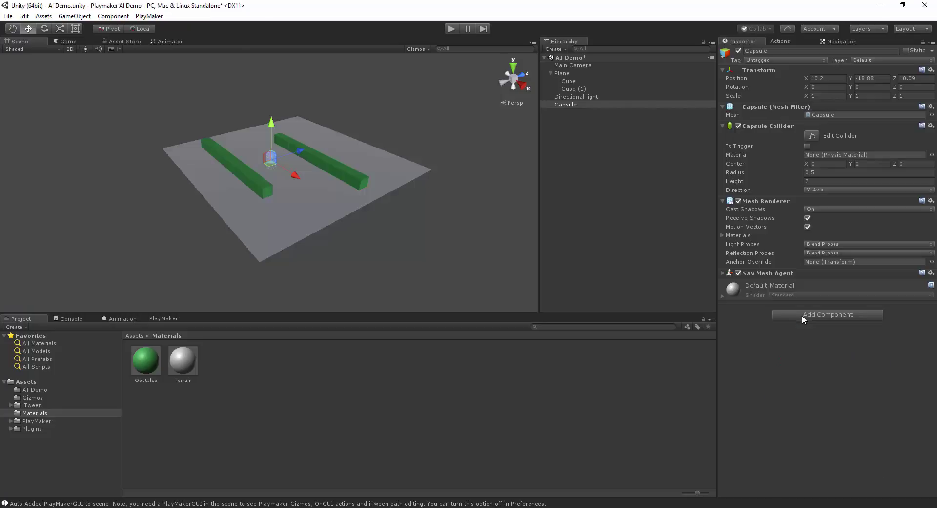
Step: Name the capsule's FSM "PLayer Controller" and open it for editing in PlayMaker
{"action": "left_click", "coordinate": [788, 291]}
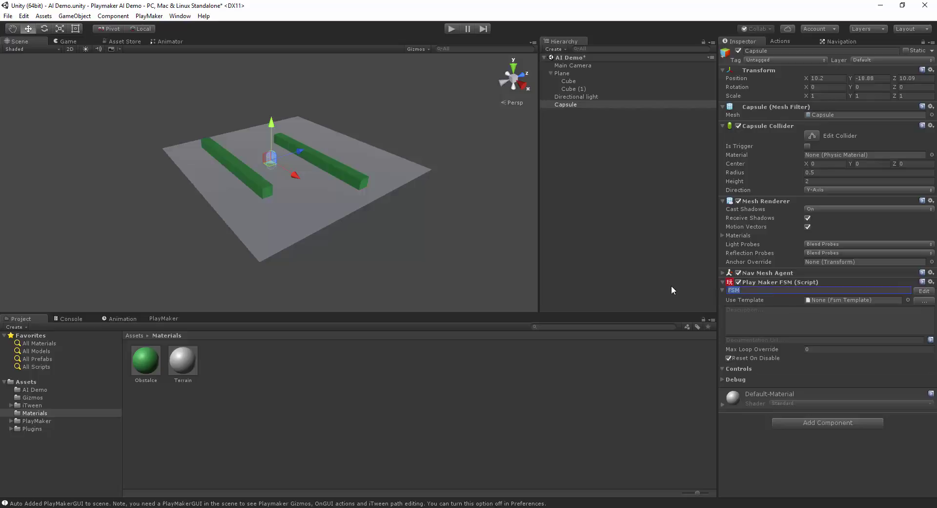
{"action": "type", "text": "PLayer COntr"}
{"action": "key", "text": "BackSpace"}
{"action": "key", "text": "BackSpace"}
{"action": "key", "text": "BackSpace"}
{"action": "key", "text": "BackSpace"}
{"action": "type", "text": "ontr"}
{"action": "key", "text": "BackSpace"}
{"action": "type", "text": "trolle"}
{"action": "left_click", "coordinate": [924, 290]}
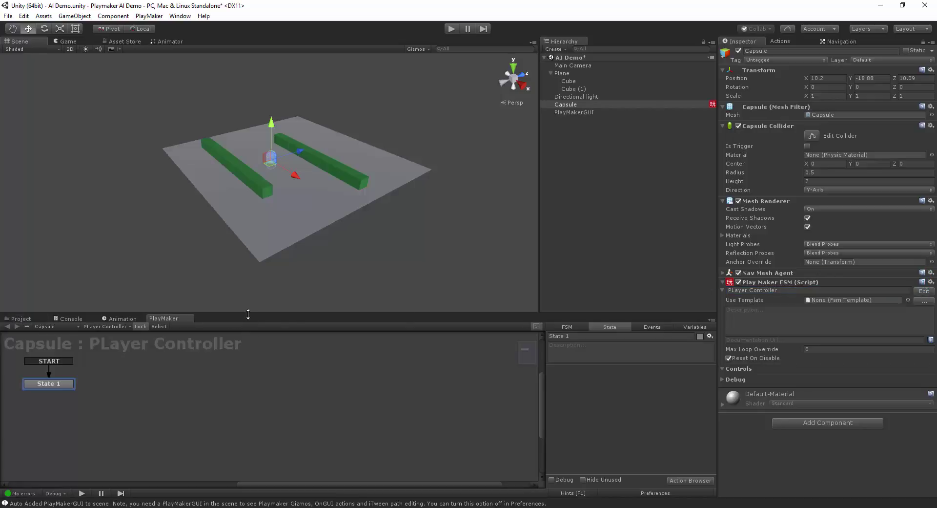
Step: Reposition State 1 in the FSM graph and add a second state named "Set Destination" beside it
{"action": "left_click_drag", "start_coordinate": [248, 314], "coordinate": [248, 285]}
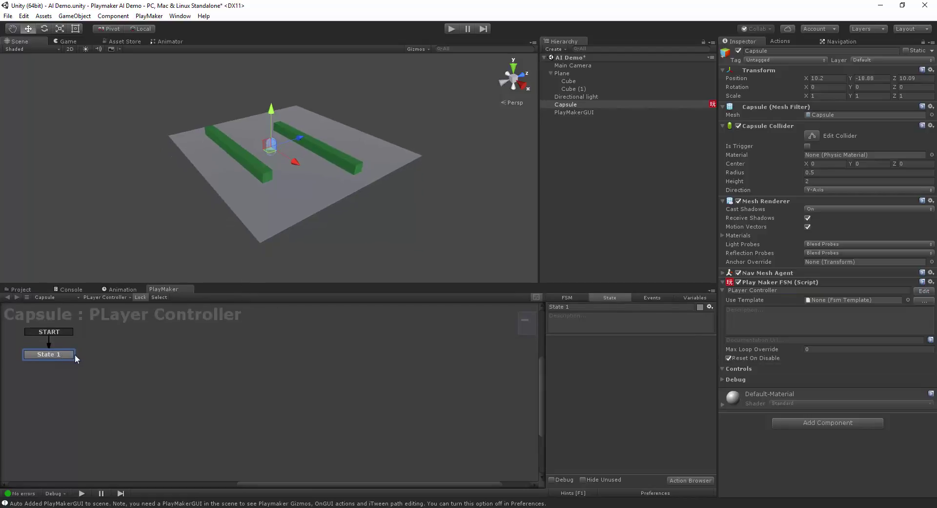
{"action": "left_click_drag", "start_coordinate": [63, 357], "coordinate": [171, 385]}
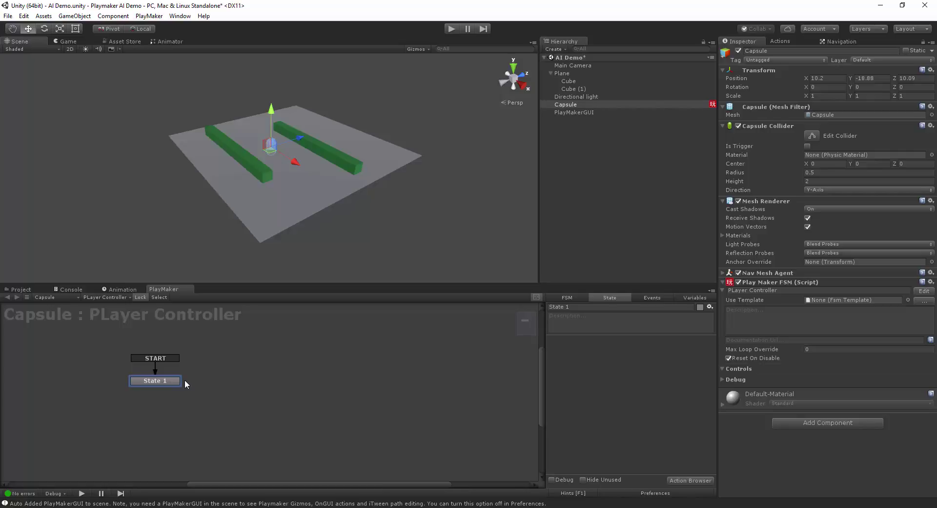
{"action": "right_click", "coordinate": [244, 384]}
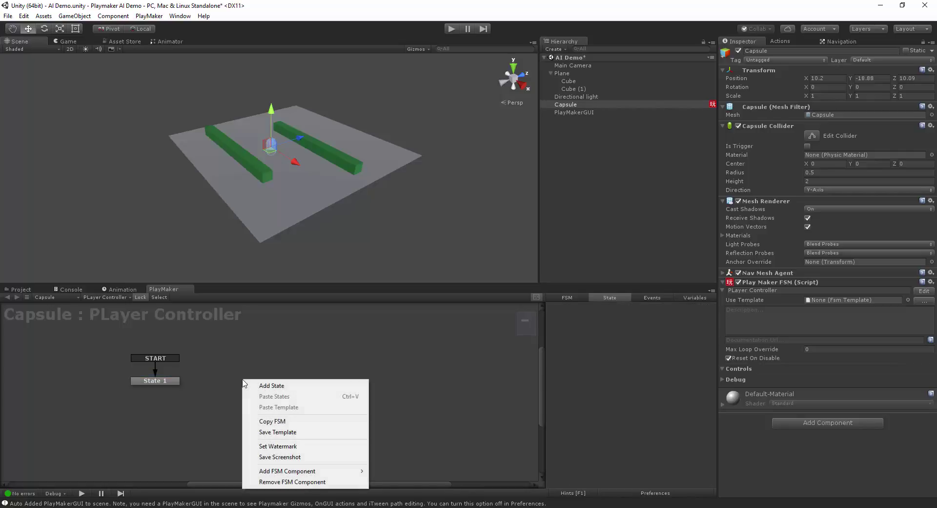
{"action": "left_click", "coordinate": [267, 385]}
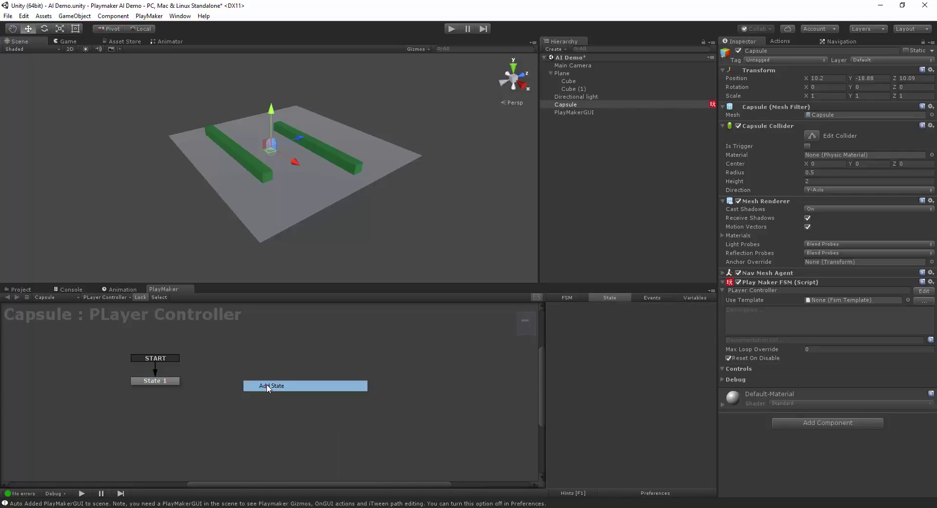
{"action": "left_click_drag", "start_coordinate": [266, 385], "coordinate": [268, 386]}
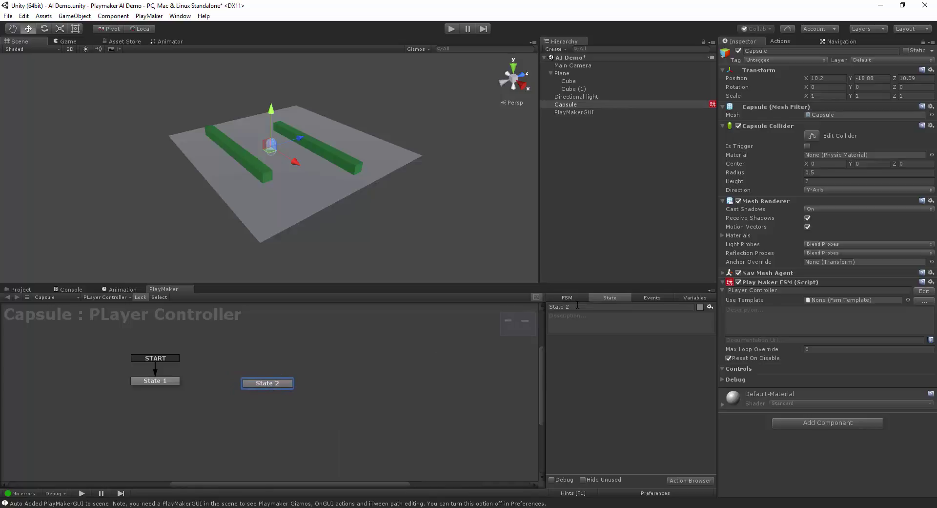
{"action": "type", "text": "Set Destination"}
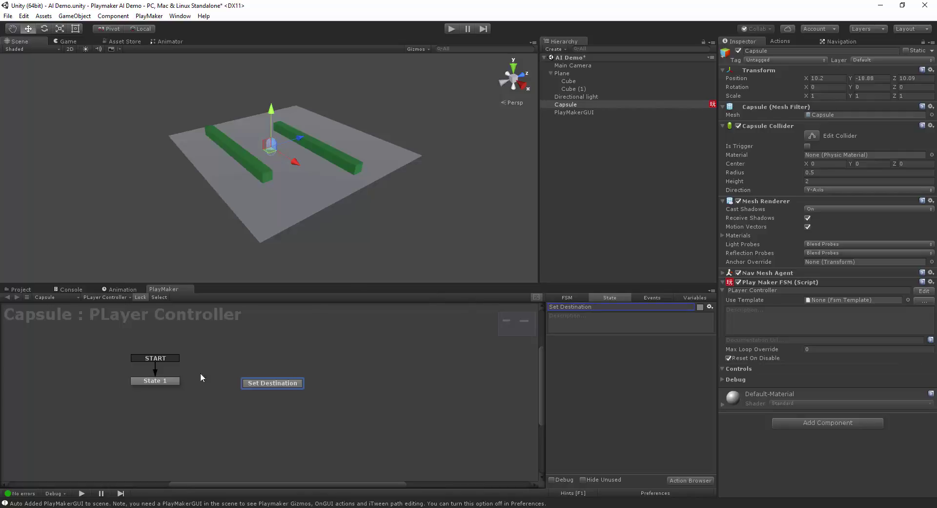
Step: Rename State 1 to "Listner" and align the Set Destination state horizontally with it
{"action": "left_click", "coordinate": [166, 380]}
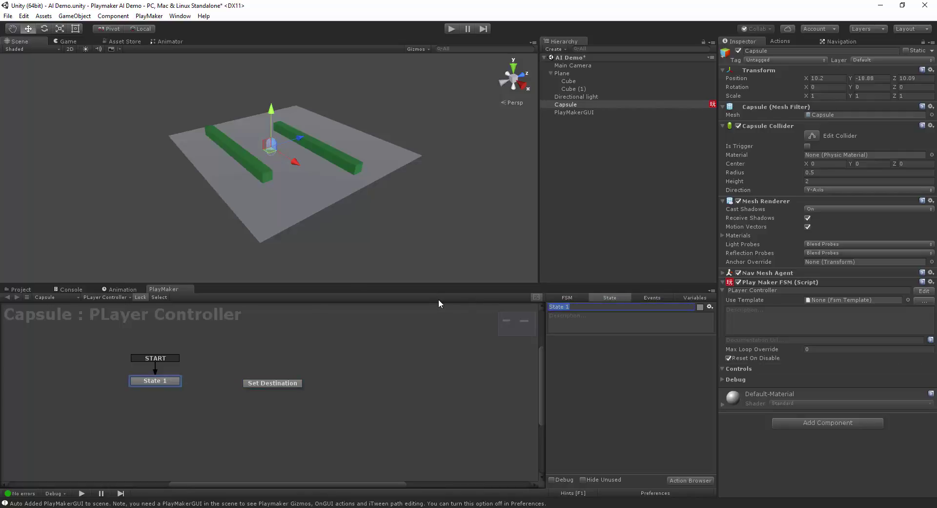
{"action": "type", "text": "Listner"}
{"action": "left_click_drag", "start_coordinate": [285, 383], "coordinate": [280, 382]}
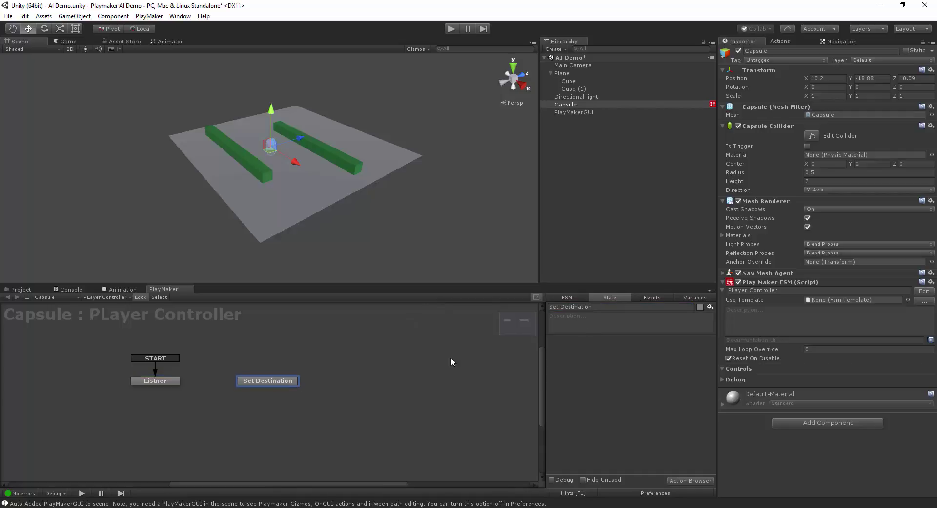
{"action": "left_click", "coordinate": [162, 383]}
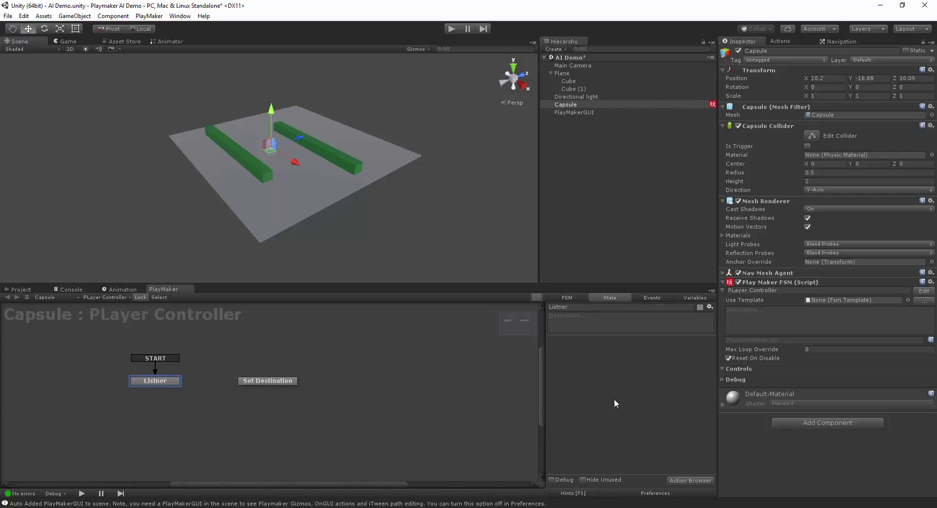
Step: Add a Get Mouse Button Down action to the Listner state with its button set to Left
{"action": "left_click", "coordinate": [697, 481]}
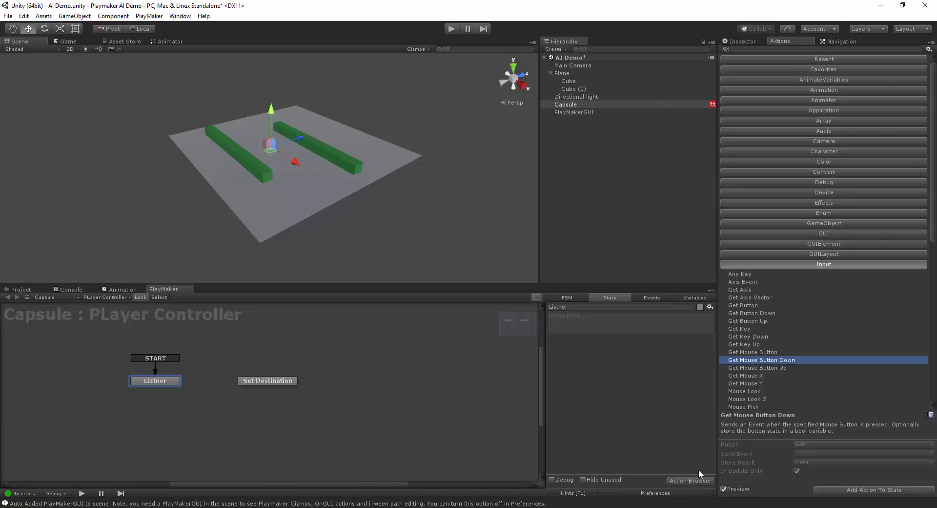
{"action": "type", "text": "mouse"}
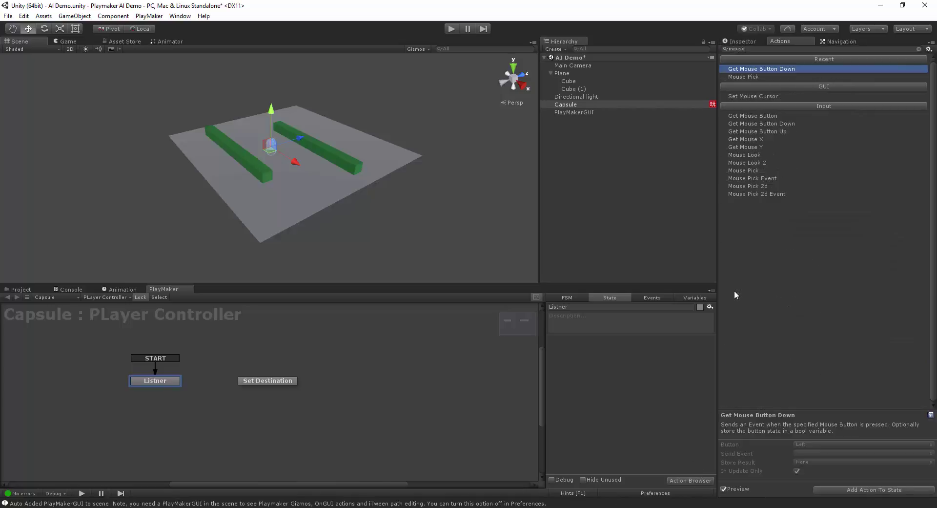
{"action": "double_click", "coordinate": [765, 123]}
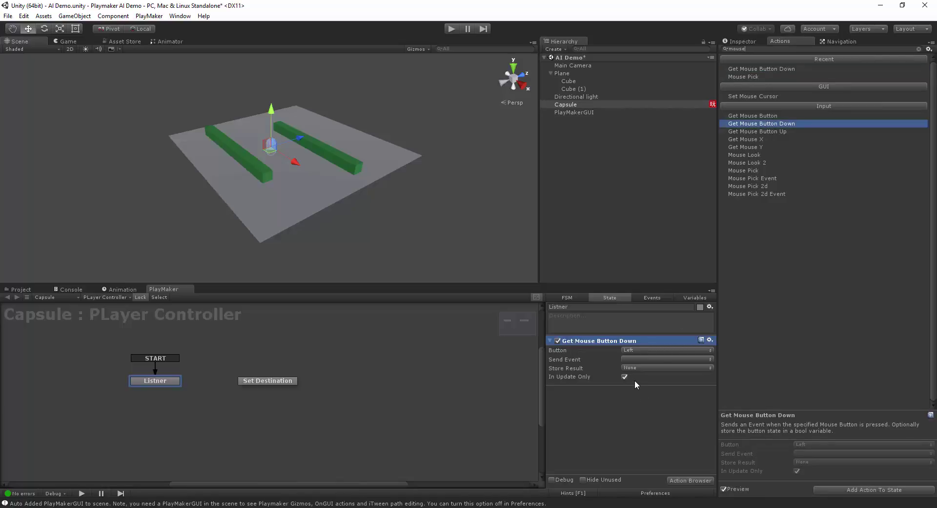
{"action": "left_click", "coordinate": [649, 350]}
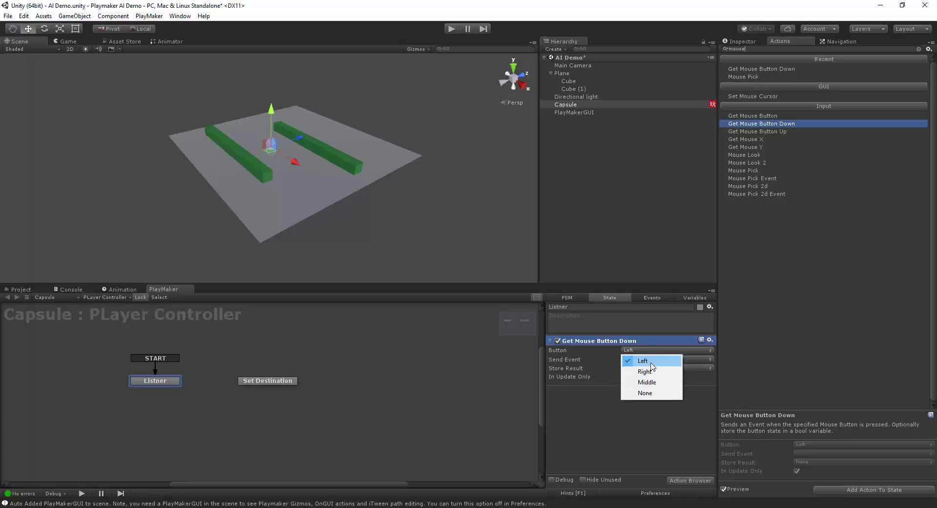
{"action": "left_click", "coordinate": [649, 360]}
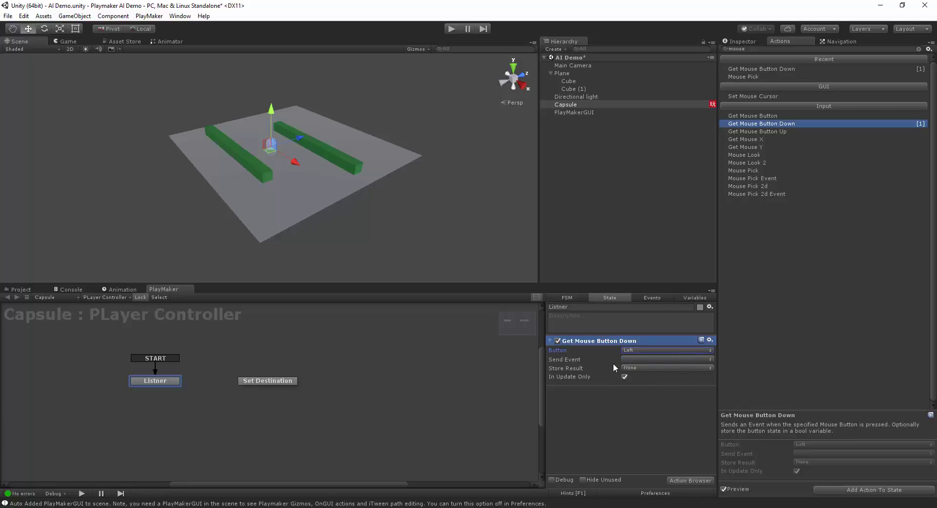
Step: Create an FSM event named "Mouse Clicked"
{"action": "left_click", "coordinate": [652, 297]}
{"action": "left_click", "coordinate": [654, 468]}
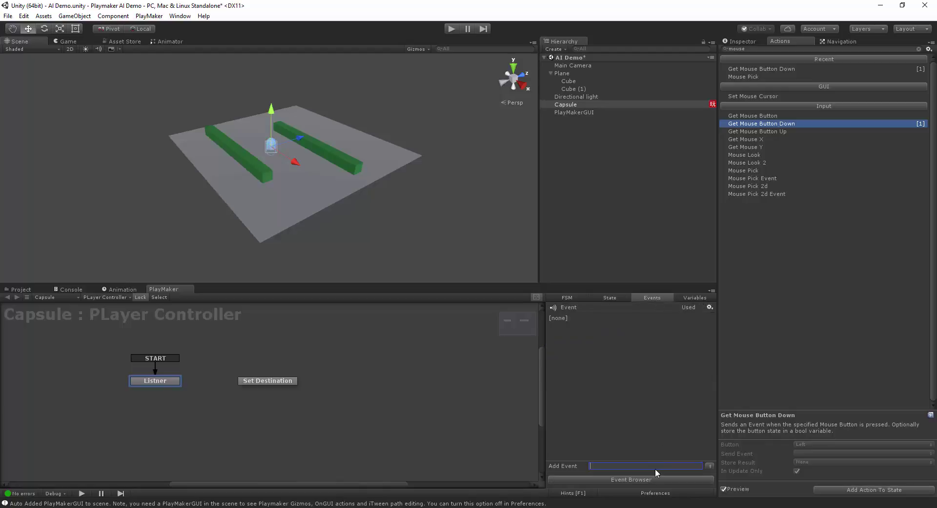
{"action": "type", "text": "Mouse Clicked"}
{"action": "key", "text": "Return"}
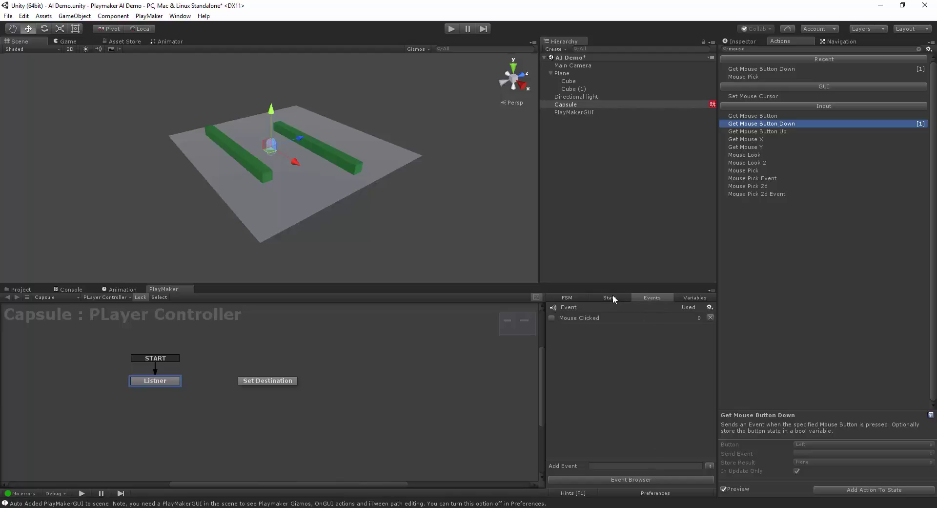
Step: Link Listner to Set Destination with a Mouse Clicked transition and make Get Mouse Button Down send the Mouse Clicked event
{"action": "right_click", "coordinate": [162, 380]}
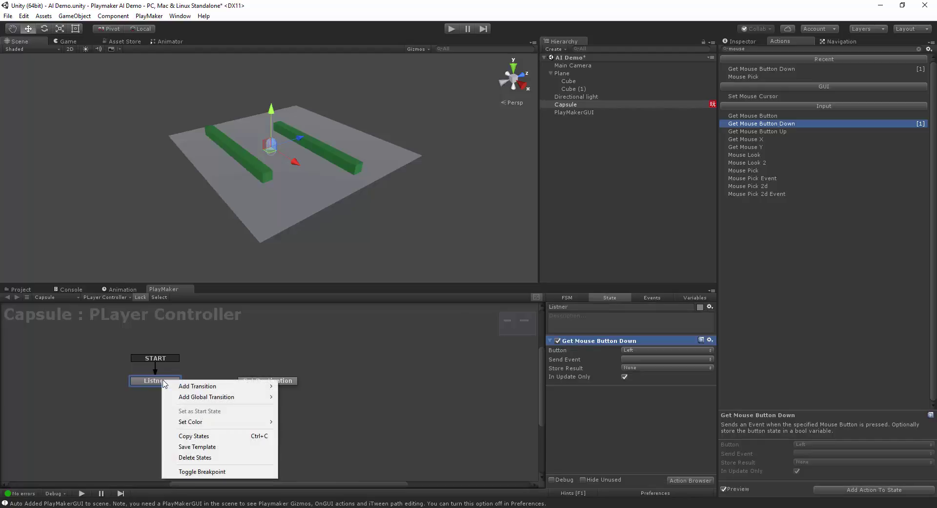
{"action": "mouse_move", "coordinate": [186, 387]}
{"action": "left_click", "coordinate": [311, 386]}
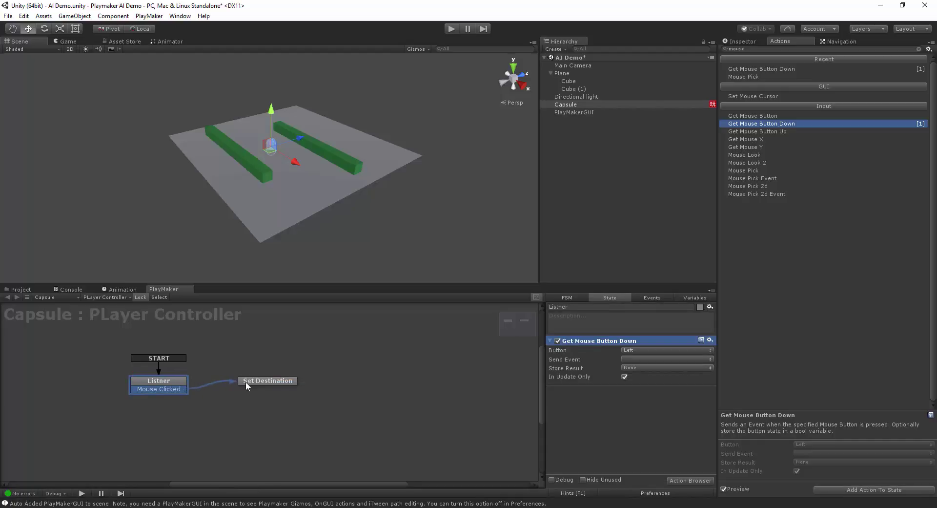
{"action": "left_click", "coordinate": [640, 360]}
{"action": "left_click", "coordinate": [650, 382]}
Step: Add a Mouse Pick action to the Set Destination state and create a Vector3 variable named "Mouse Position"
{"action": "left_click_drag", "start_coordinate": [280, 380], "coordinate": [277, 381]}
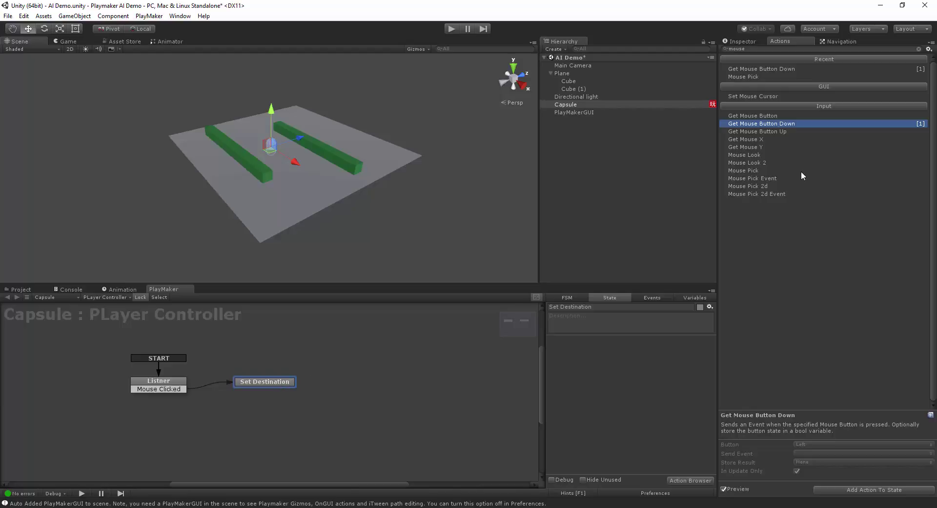
{"action": "double_click", "coordinate": [754, 170]}
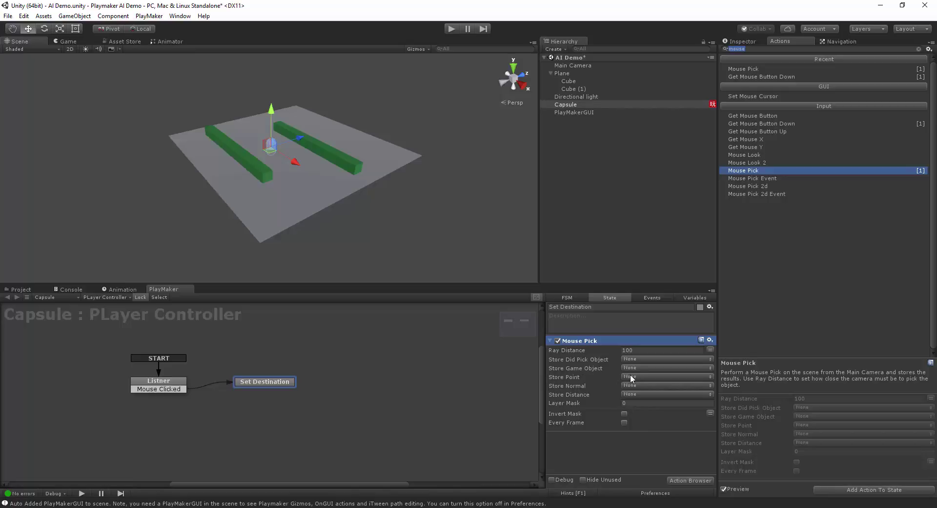
{"action": "left_click", "coordinate": [693, 298]}
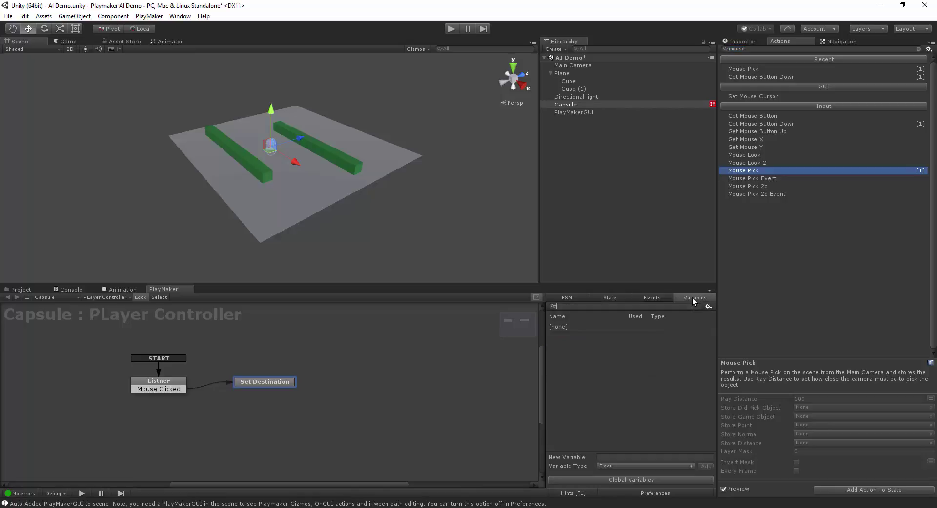
{"action": "left_click", "coordinate": [633, 467]}
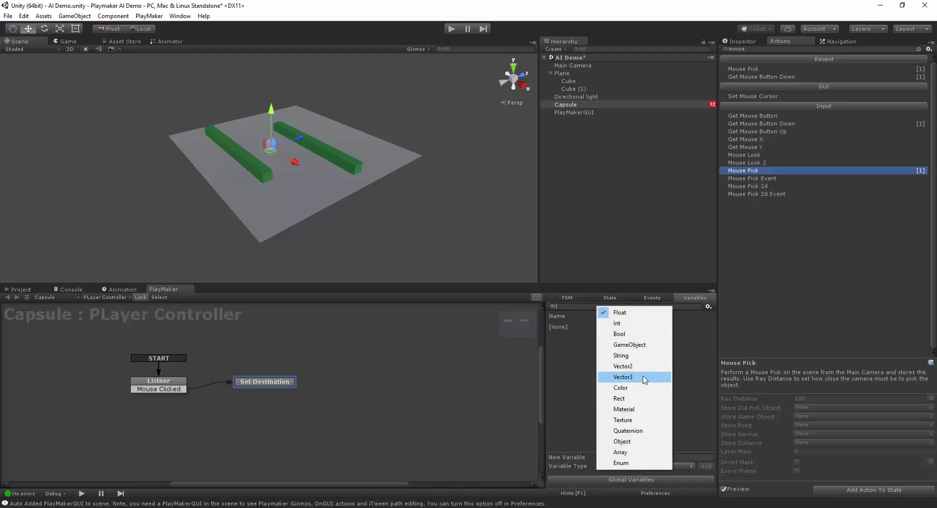
{"action": "left_click", "coordinate": [645, 378]}
{"action": "left_click", "coordinate": [642, 456]}
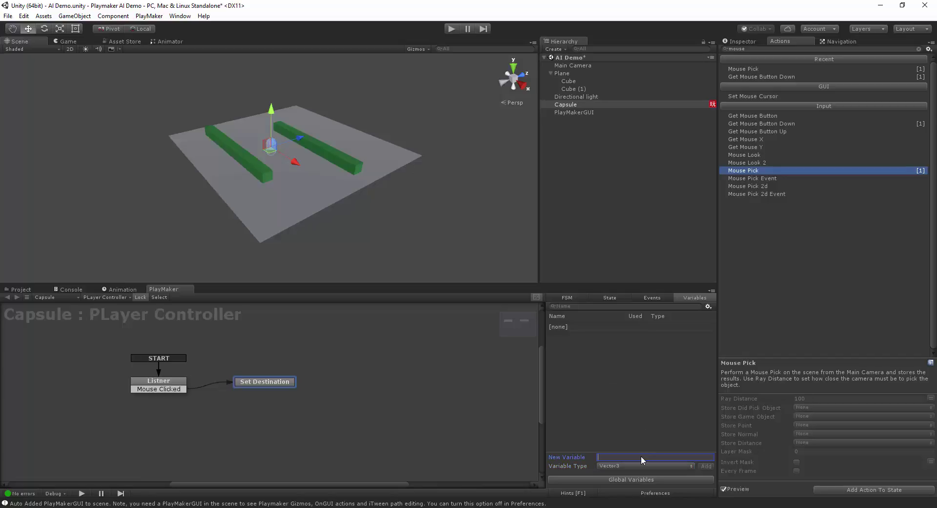
{"action": "type", "text": "Mouse Position"}
{"action": "key", "text": "Return"}
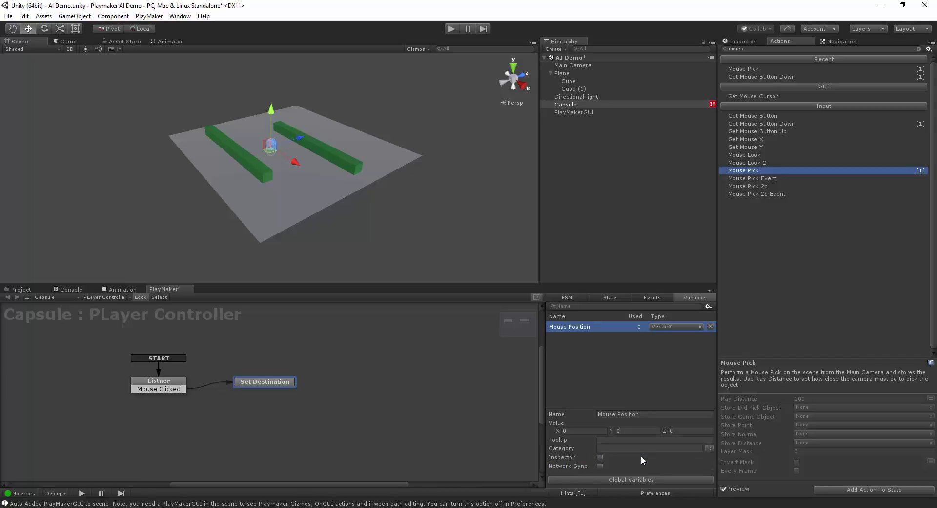
Step: Set the Mouse Pick action's Store Point to the Mouse Position variable
{"action": "left_click", "coordinate": [616, 297]}
{"action": "left_click", "coordinate": [649, 375]}
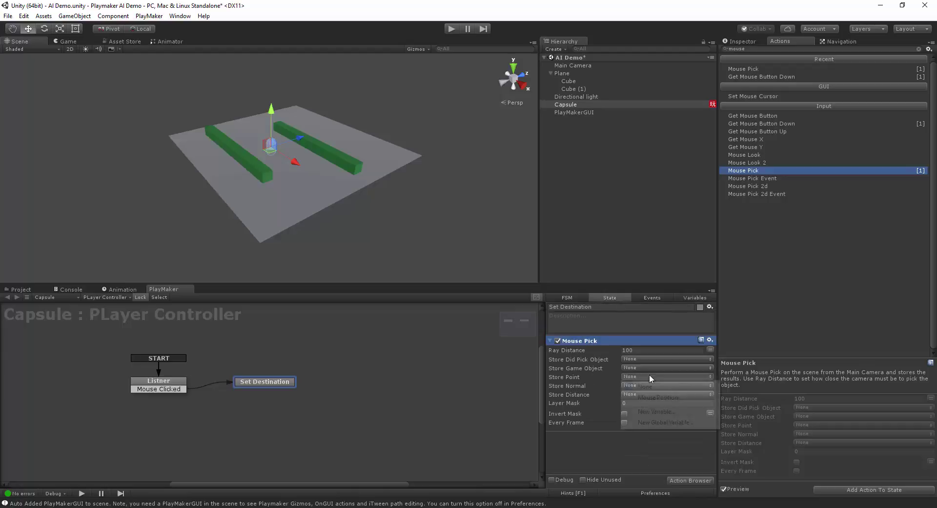
{"action": "left_click", "coordinate": [671, 398]}
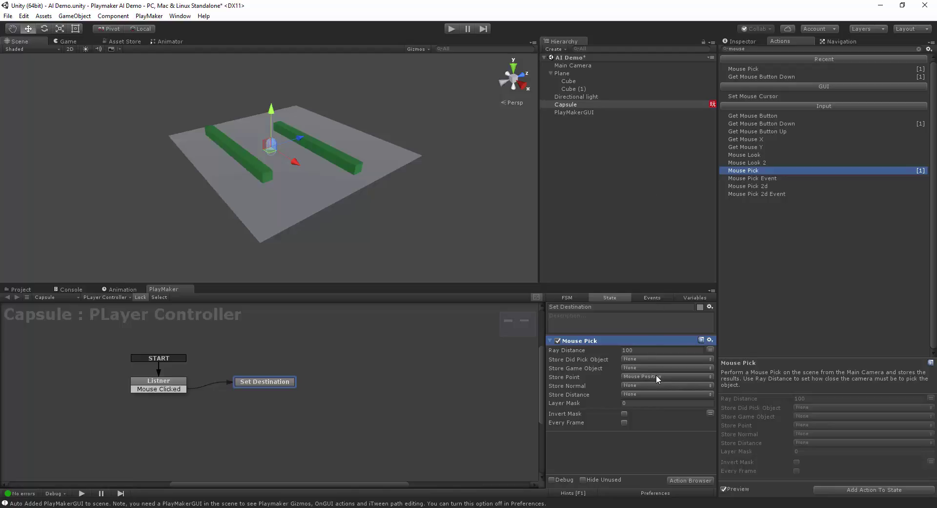
Step: Add a Set Property action targeting the capsule's Nav Mesh Agent to the Set Destination state
{"action": "left_click", "coordinate": [576, 106]}
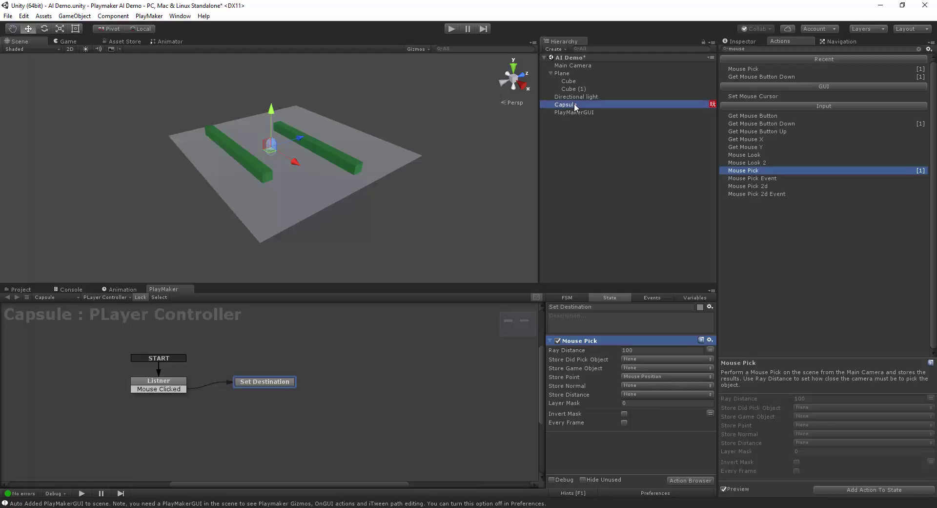
{"action": "left_click", "coordinate": [742, 42]}
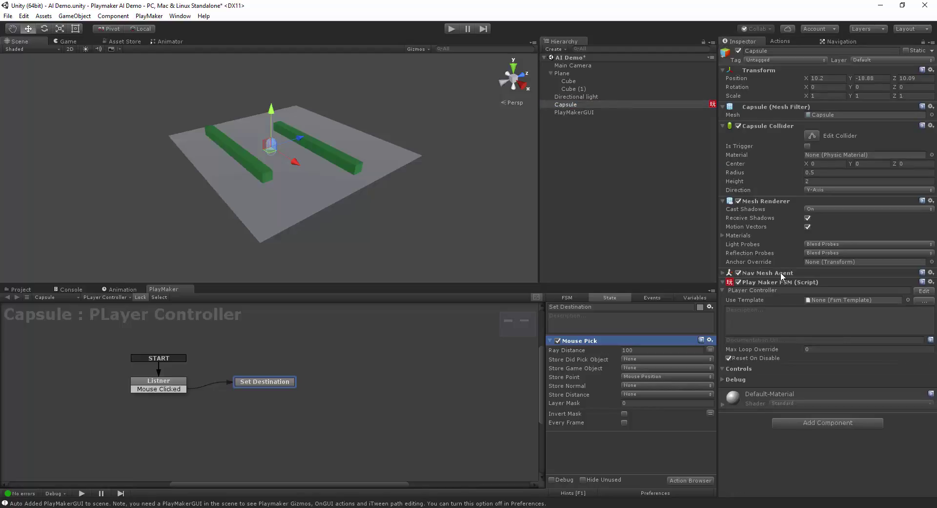
{"action": "left_click_drag", "start_coordinate": [780, 271], "coordinate": [606, 457]}
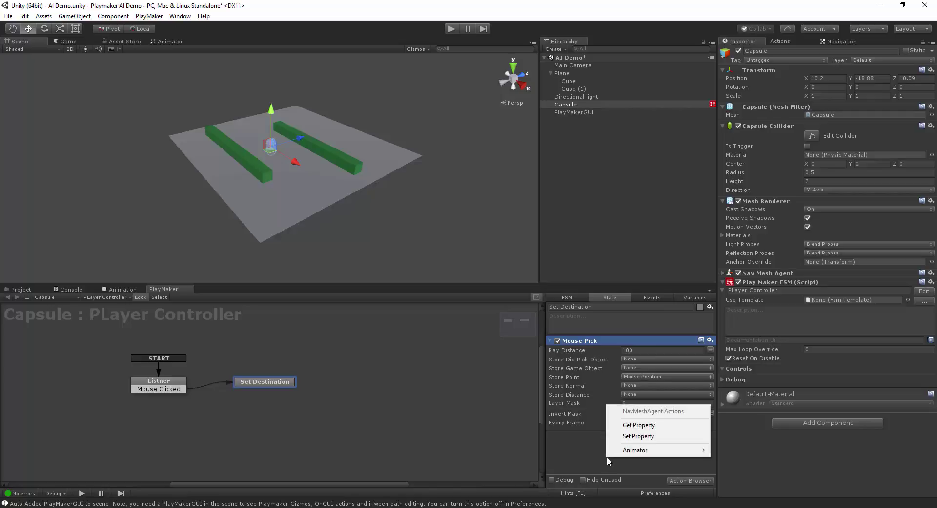
{"action": "left_click", "coordinate": [630, 436]}
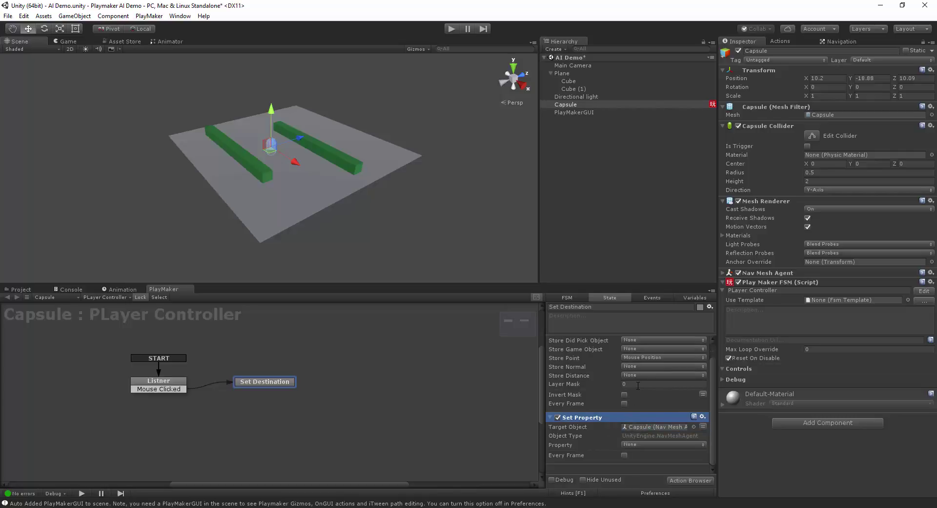
Step: Make the Set Property action set the agent's destination Vector3 to the Mouse Position variable
{"action": "left_click", "coordinate": [640, 444]}
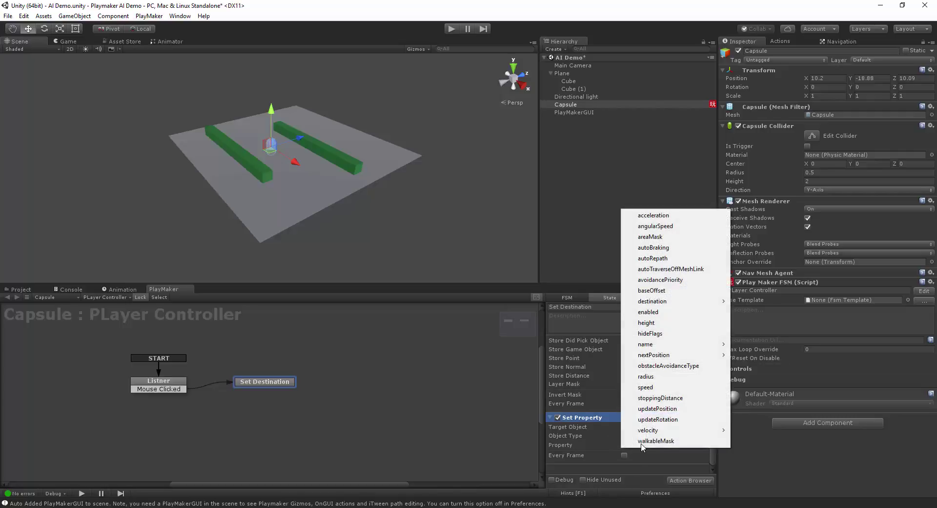
{"action": "mouse_move", "coordinate": [706, 307]}
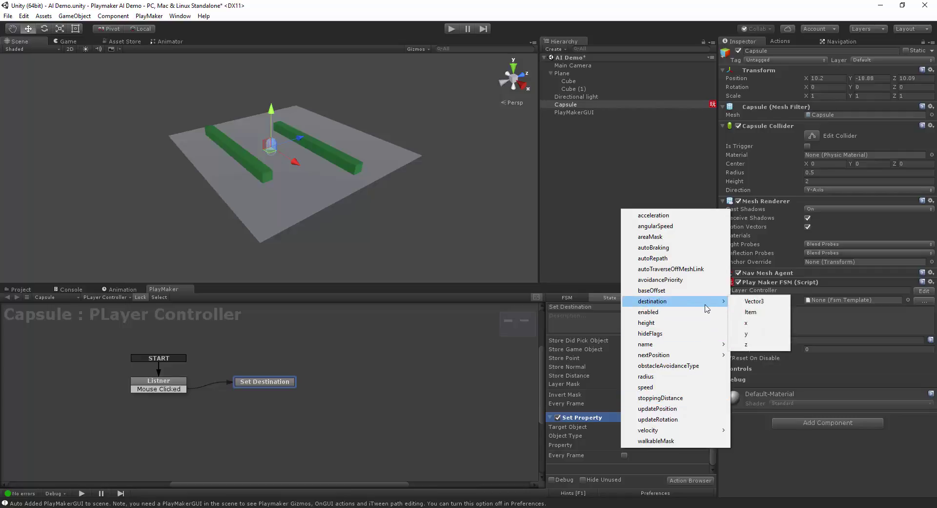
{"action": "left_click", "coordinate": [750, 305]}
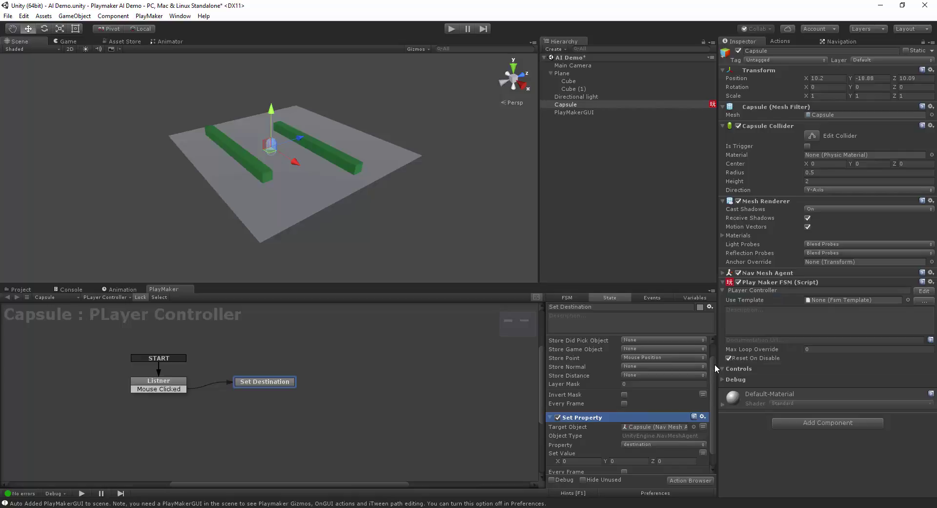
{"action": "left_click", "coordinate": [703, 451]}
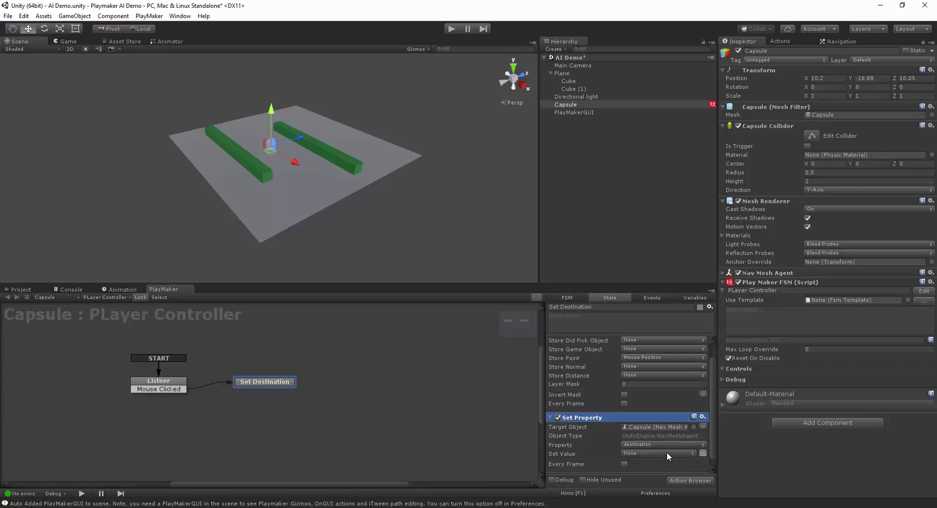
{"action": "left_click", "coordinate": [629, 453]}
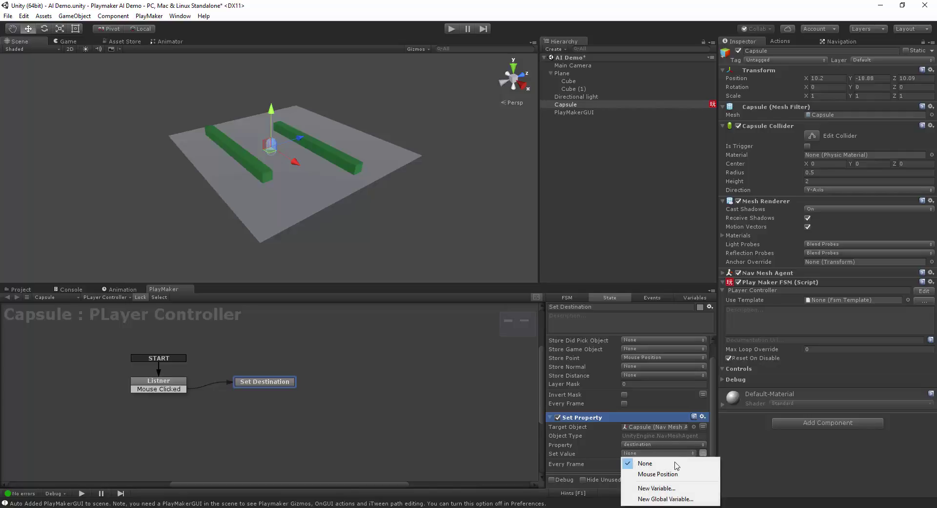
{"action": "left_click", "coordinate": [676, 473]}
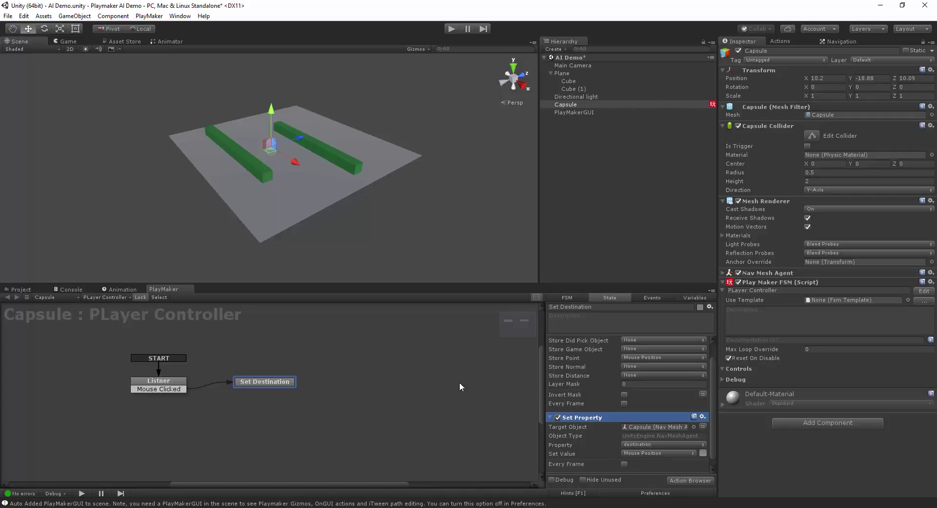
Step: Test the scene in Play mode by picking a destination on the plane beyond a green wall, and stop playback
{"action": "left_click", "coordinate": [450, 29]}
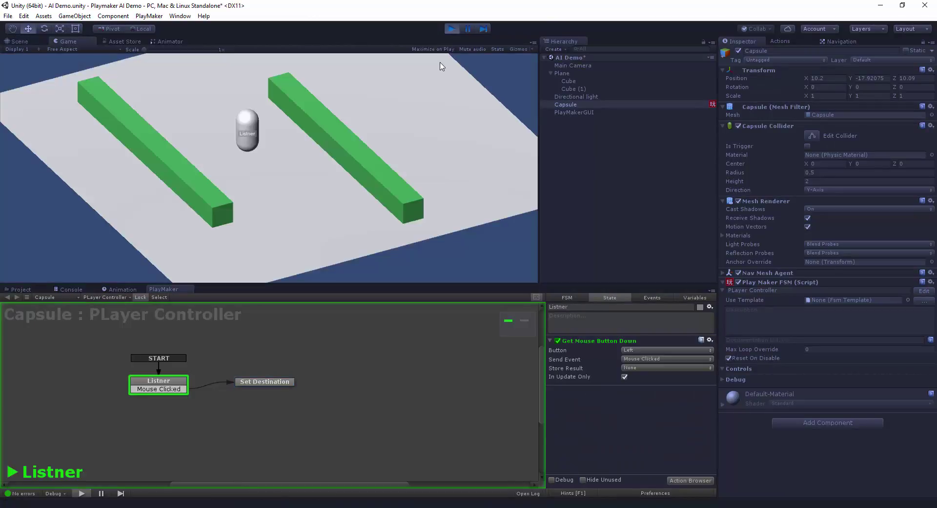
{"action": "left_click", "coordinate": [141, 206]}
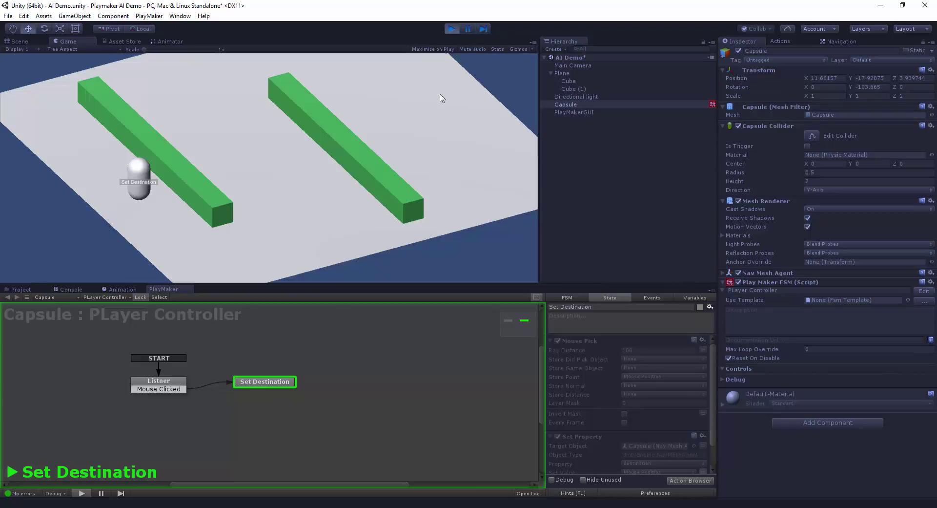
{"action": "left_click", "coordinate": [451, 29]}
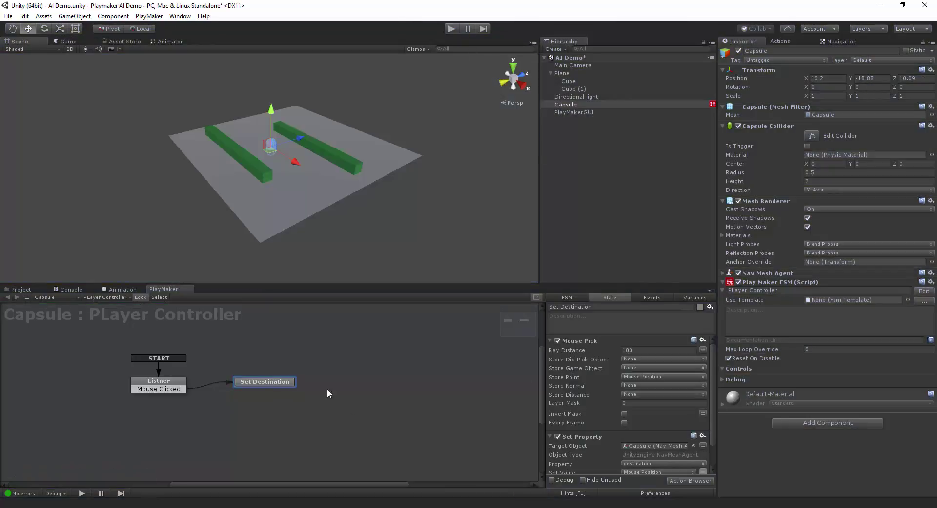
Step: Add a Send Event action after Set Property in the Set Destination state
{"action": "left_click_drag", "start_coordinate": [277, 382], "coordinate": [280, 379]}
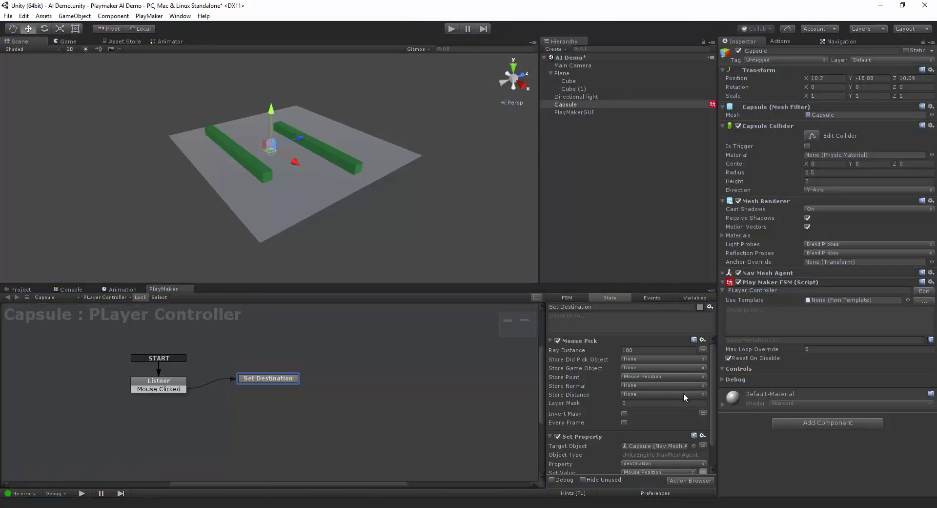
{"action": "left_click_drag", "start_coordinate": [713, 382], "coordinate": [710, 406]}
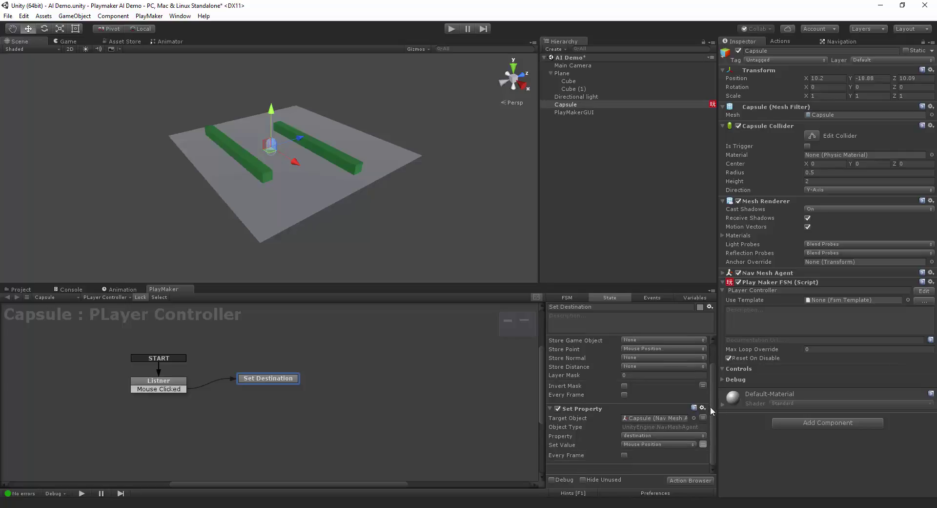
{"action": "left_click", "coordinate": [689, 480]}
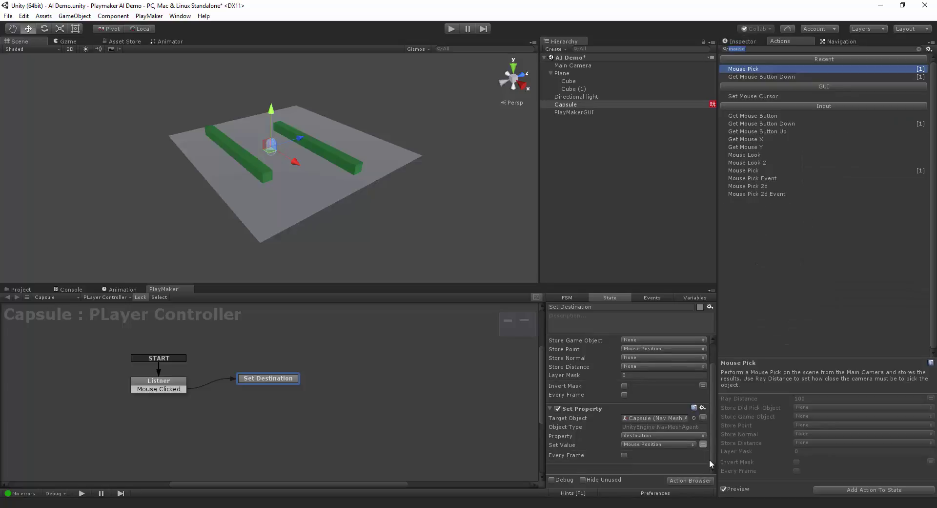
{"action": "type", "text": "send"}
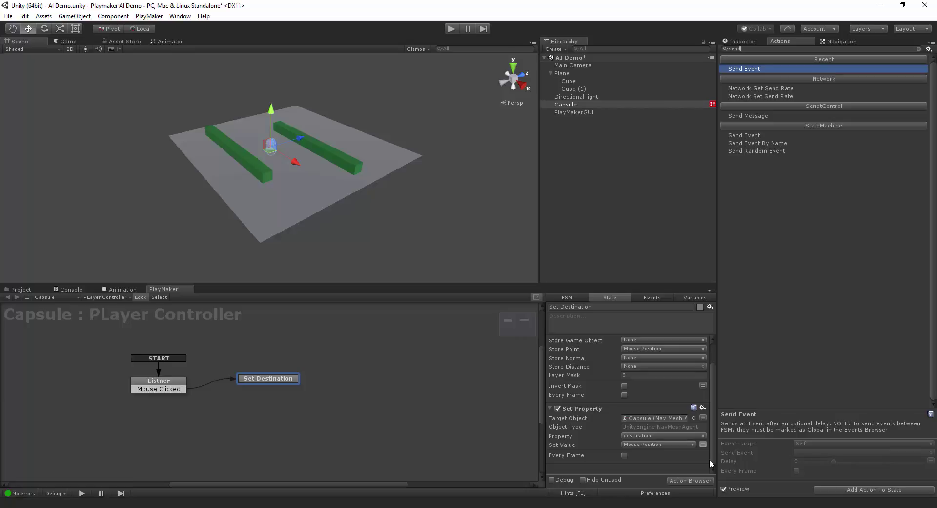
{"action": "key", "text": "Return"}
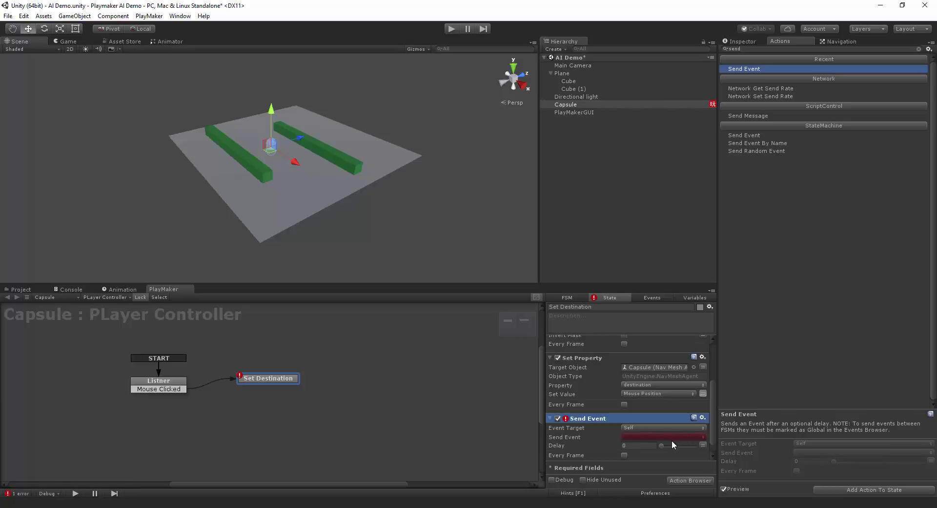
Step: Add a new FSM event named "PLayer Moved" to the capsule's PLayer Controller
{"action": "left_click", "coordinate": [664, 296]}
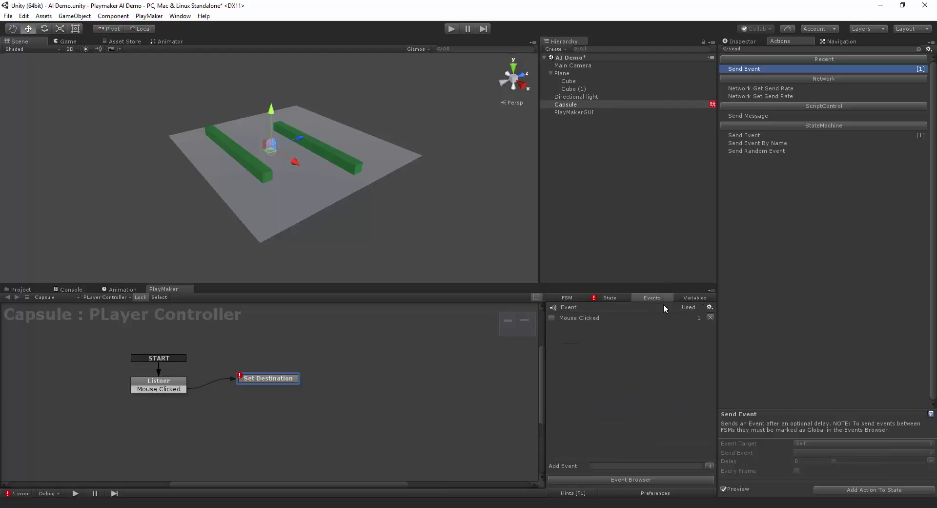
{"action": "left_click", "coordinate": [630, 466]}
{"action": "type", "text": "PLayer Moved"}
{"action": "key", "text": "Return"}
Step: Add a PLayer Moved transition to the Set Destination state and link it back to the Listner state
{"action": "right_click", "coordinate": [277, 378]}
{"action": "mouse_move", "coordinate": [312, 384]}
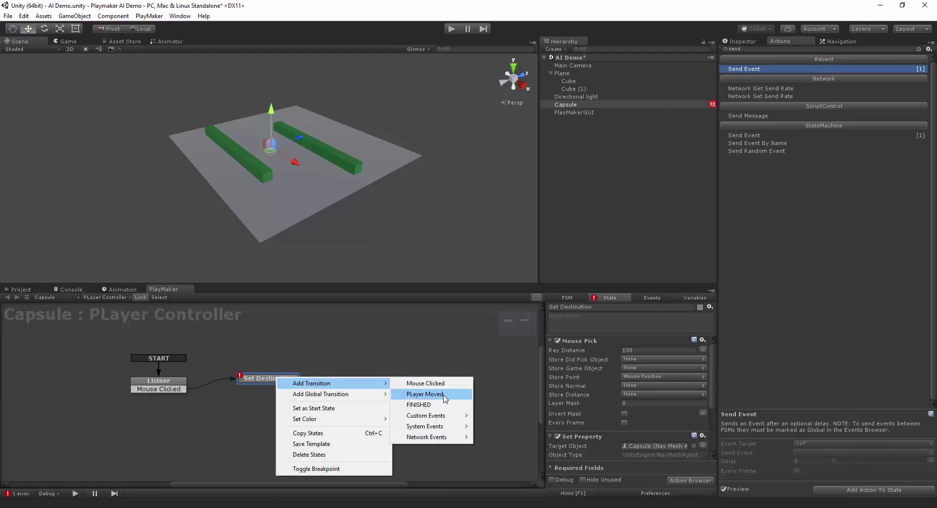
{"action": "left_click", "coordinate": [425, 393]}
{"action": "left_click_drag", "start_coordinate": [231, 392], "coordinate": [179, 382]}
{"action": "left_click_drag", "start_coordinate": [262, 379], "coordinate": [264, 386]}
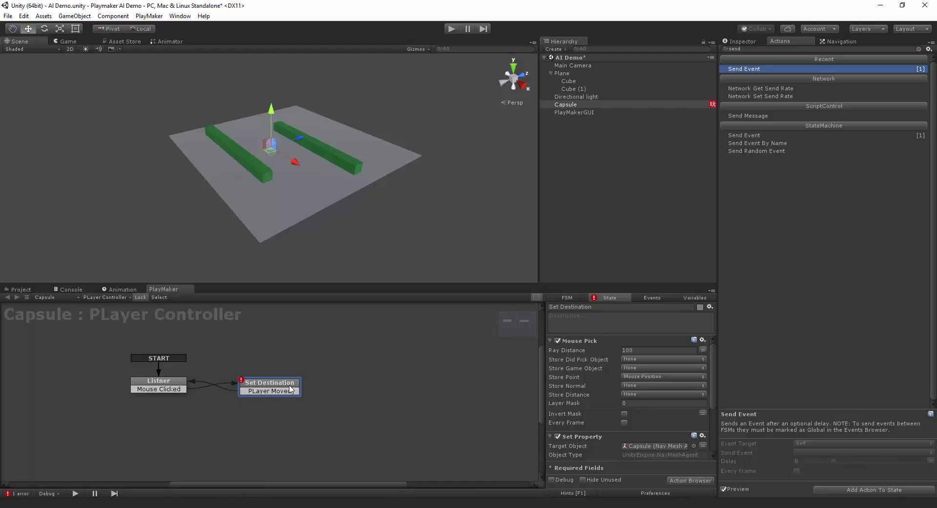
Step: Set the Send Event action in the Set Destination state to send the PLayer Moved event
{"action": "scroll", "coordinate": [647, 389], "scroll_direction": "down", "scroll_amount": 4}
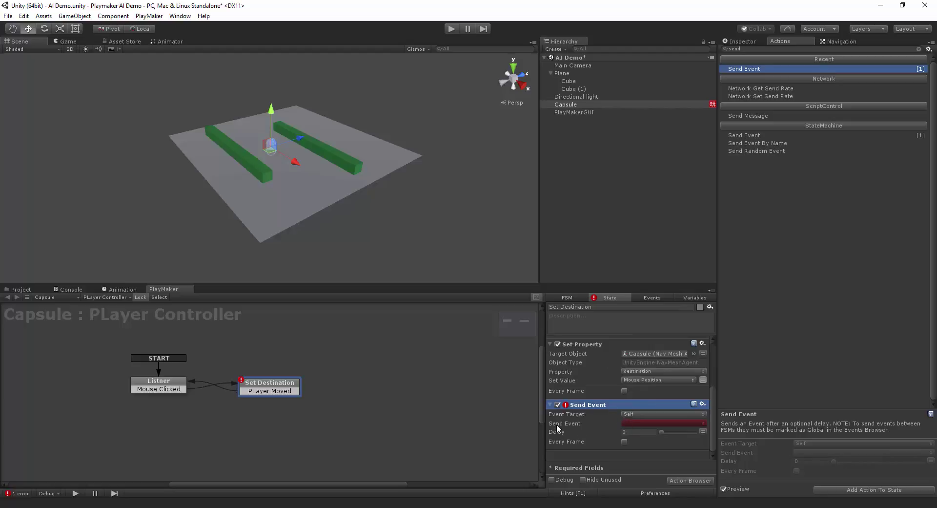
{"action": "left_click", "coordinate": [631, 420]}
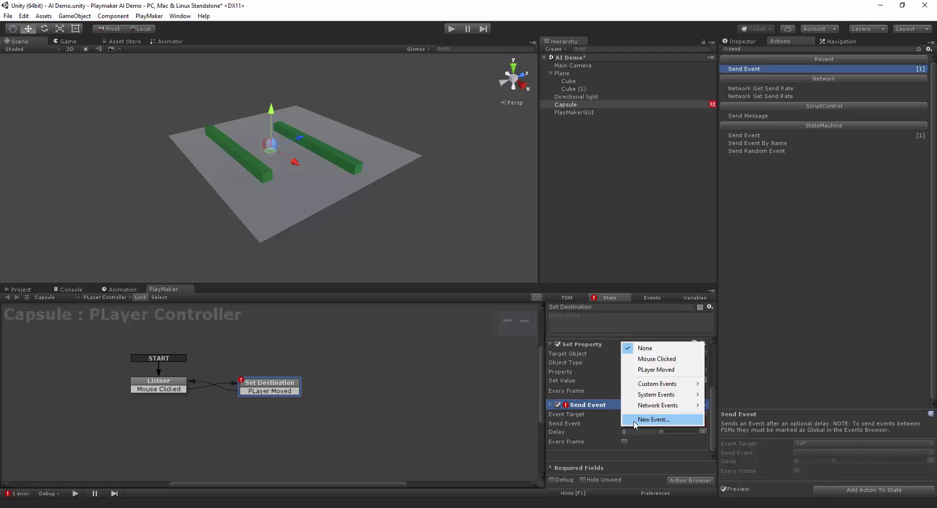
{"action": "left_click", "coordinate": [666, 370]}
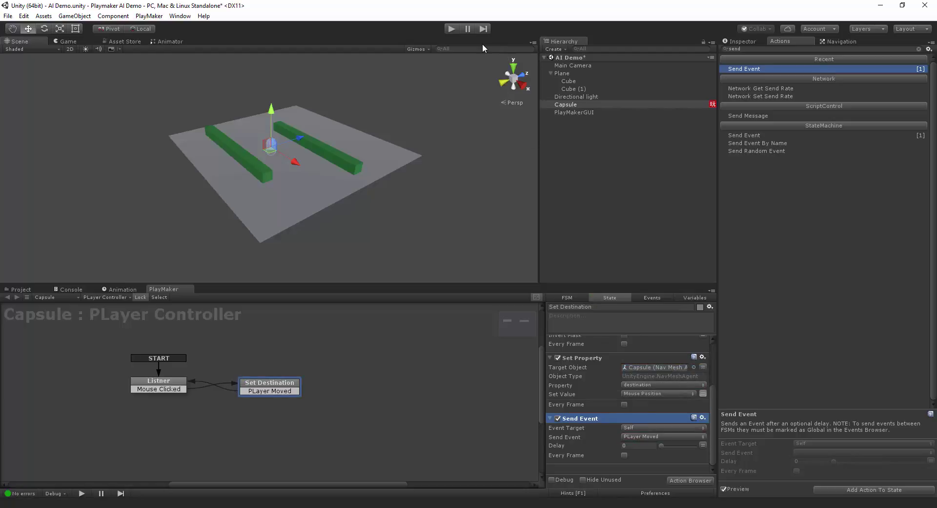
Step: Test the scene in Play mode by picking several successive destinations on the plane between and beyond the green walls
{"action": "left_click", "coordinate": [454, 27]}
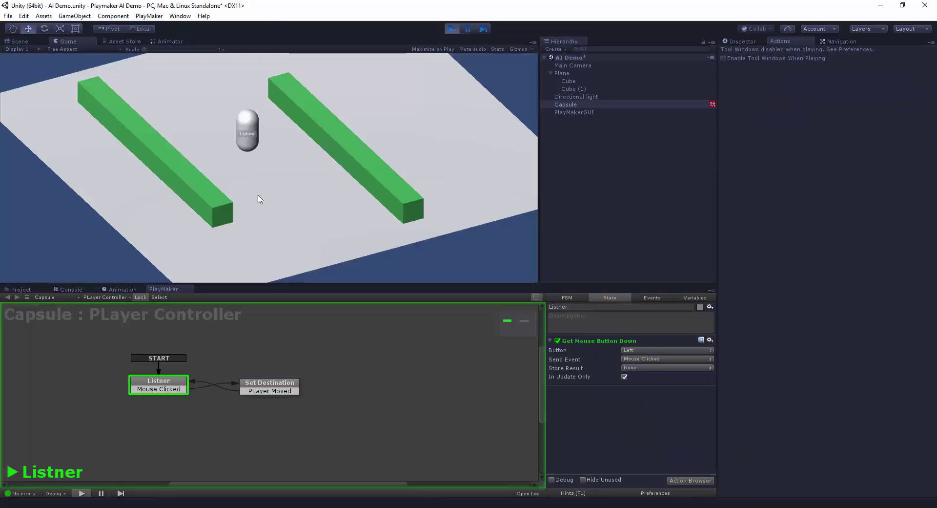
{"action": "left_click", "coordinate": [260, 199]}
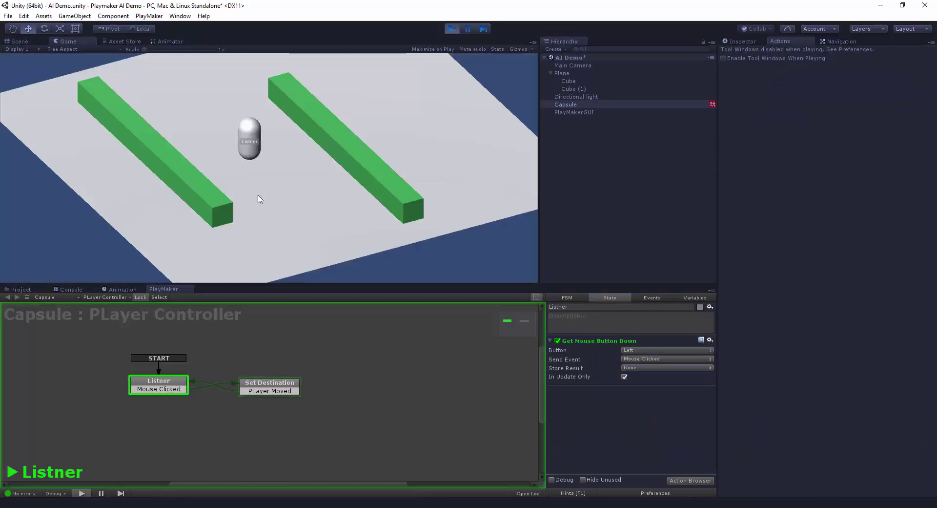
{"action": "left_click", "coordinate": [333, 195]}
{"action": "left_click", "coordinate": [226, 265]}
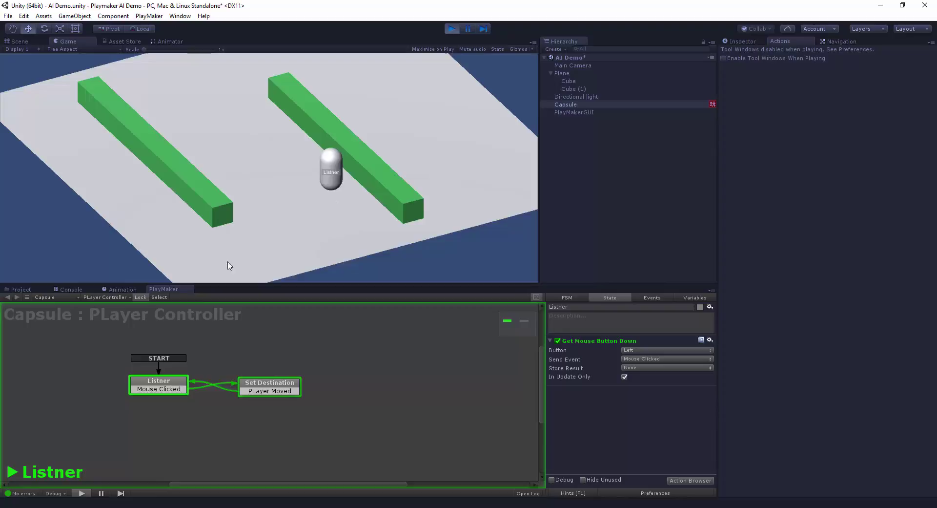
{"action": "left_click", "coordinate": [126, 212]}
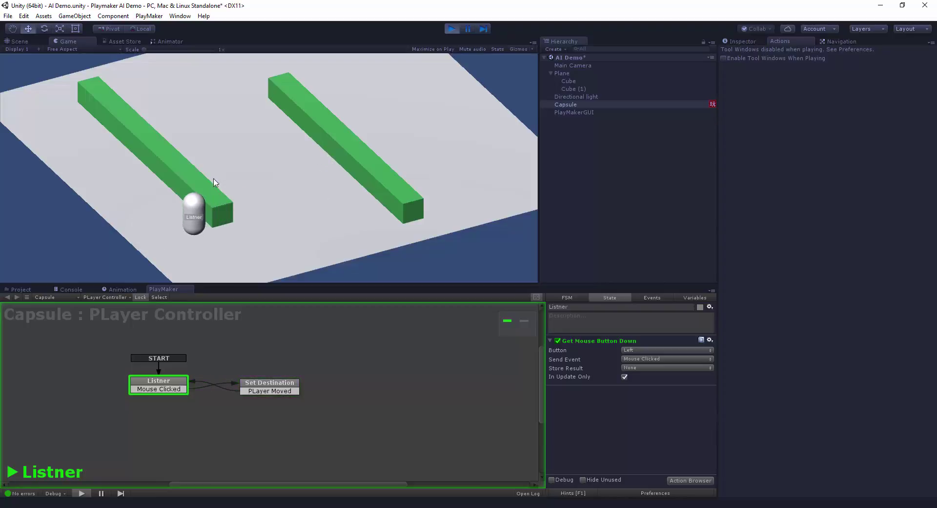
{"action": "left_click", "coordinate": [242, 176]}
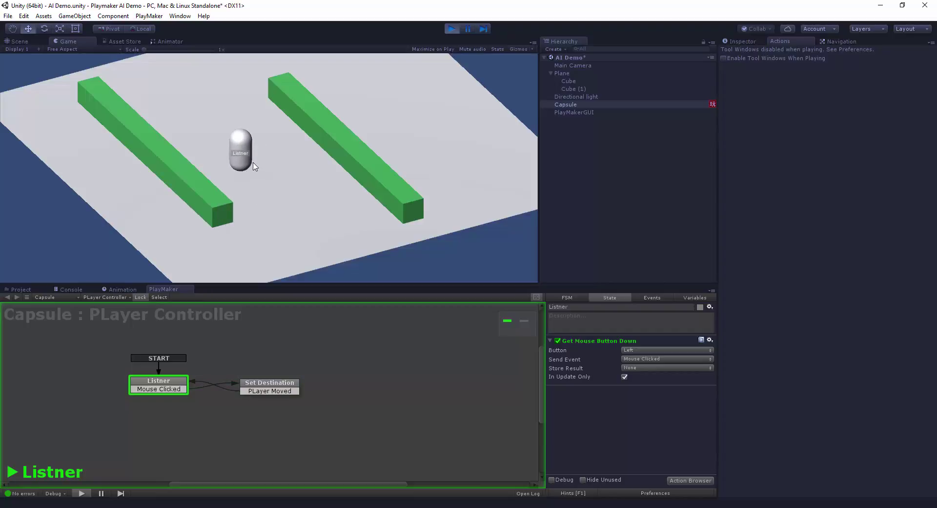
{"action": "left_click", "coordinate": [290, 161]}
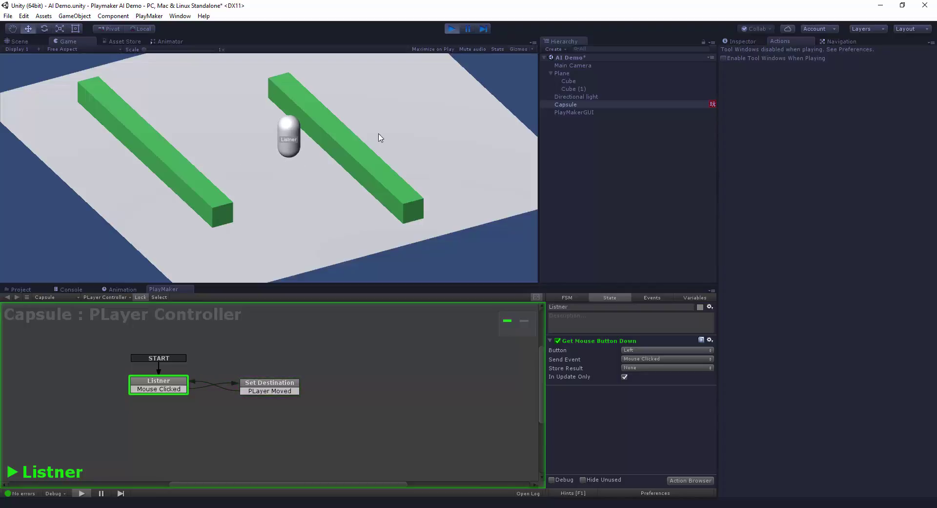